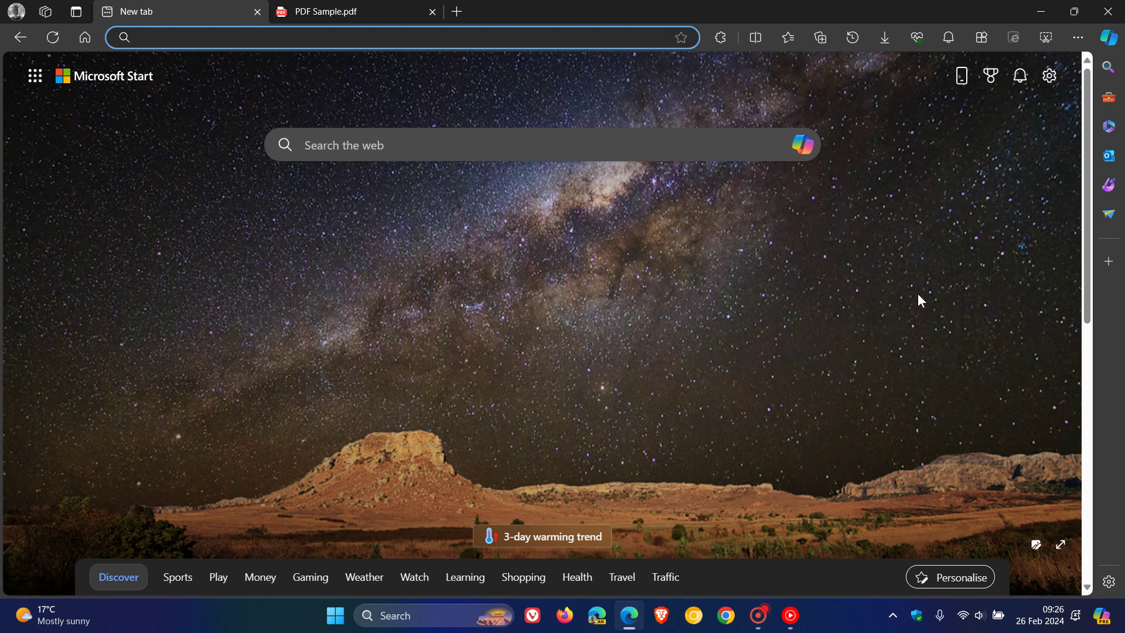
View Edge's version information from the Settings and more menu
{"action": "left_click", "coordinate": [1079, 38]}
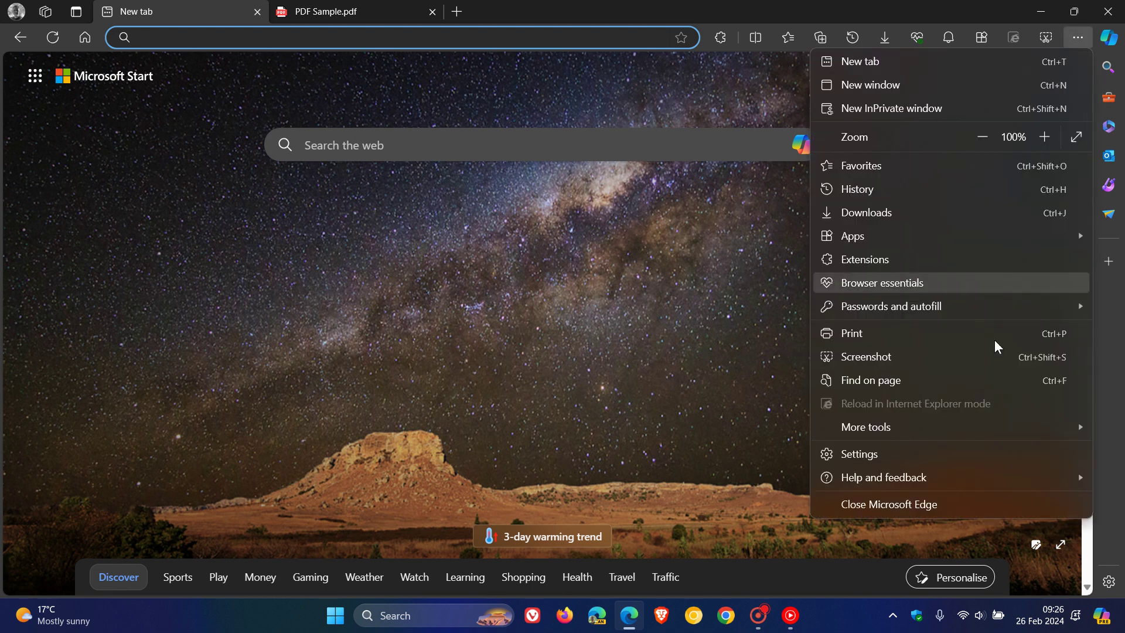
{"action": "mouse_move", "coordinate": [949, 477]}
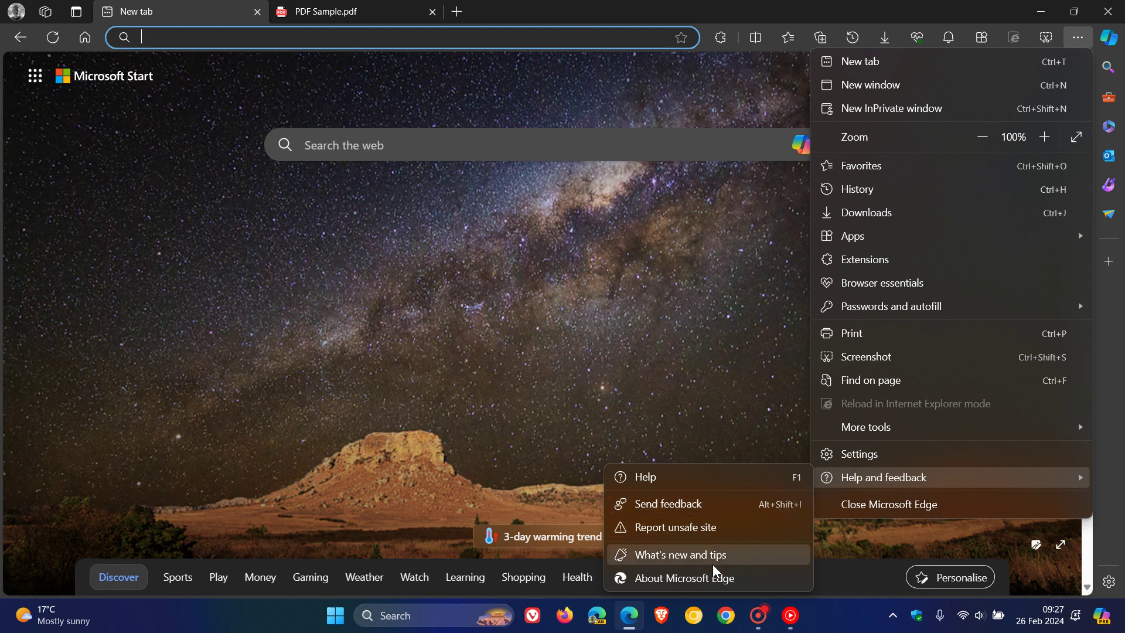
{"action": "left_click", "coordinate": [703, 579]}
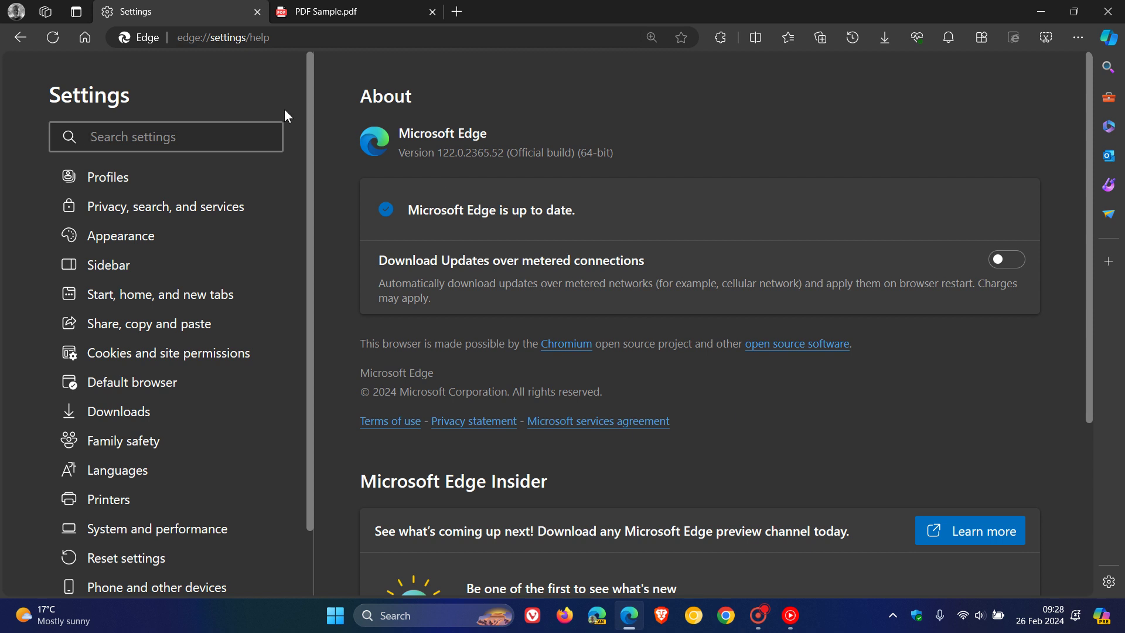
Go through the profile flyout's settings to the Sidebar page and scroll its app-specific settings
{"action": "left_click", "coordinate": [87, 41]}
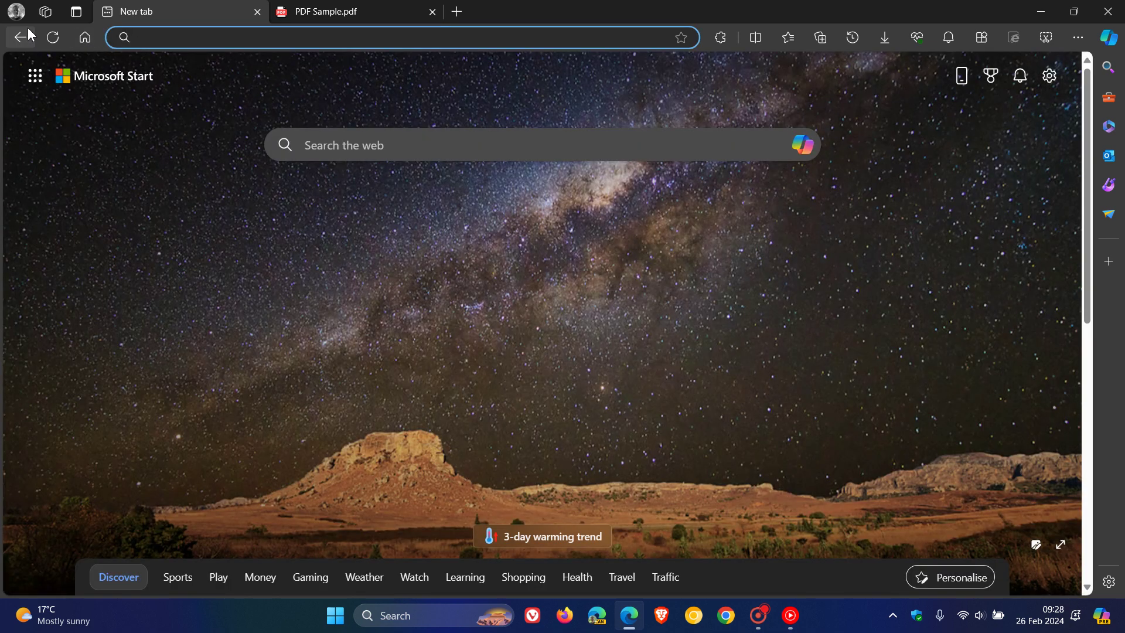
{"action": "left_click", "coordinate": [16, 11]}
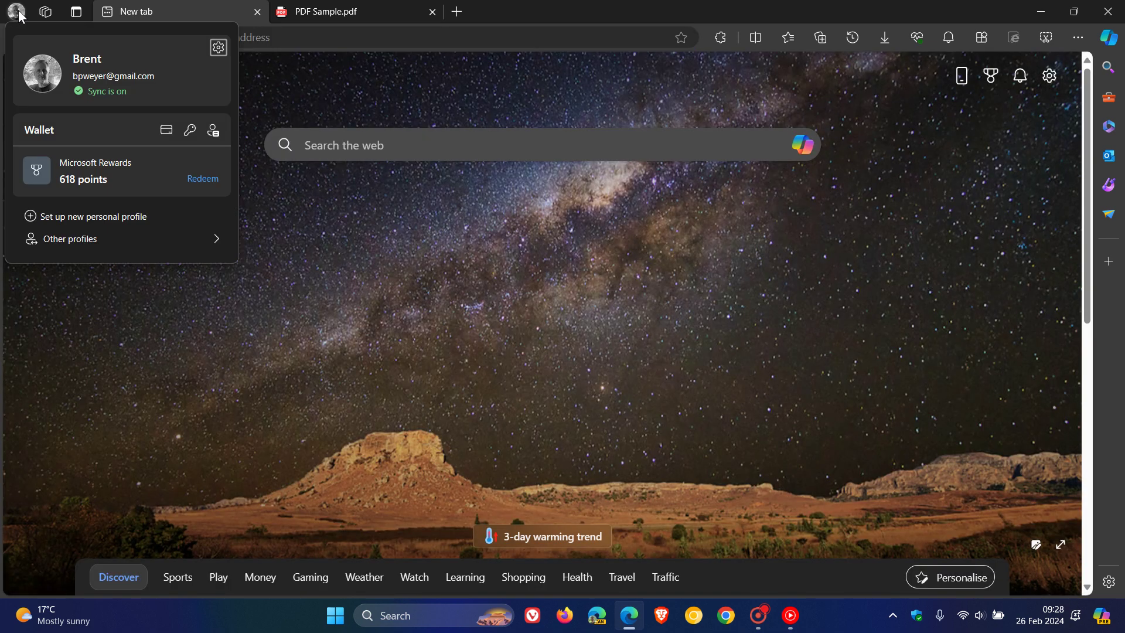
{"action": "left_click", "coordinate": [218, 48]}
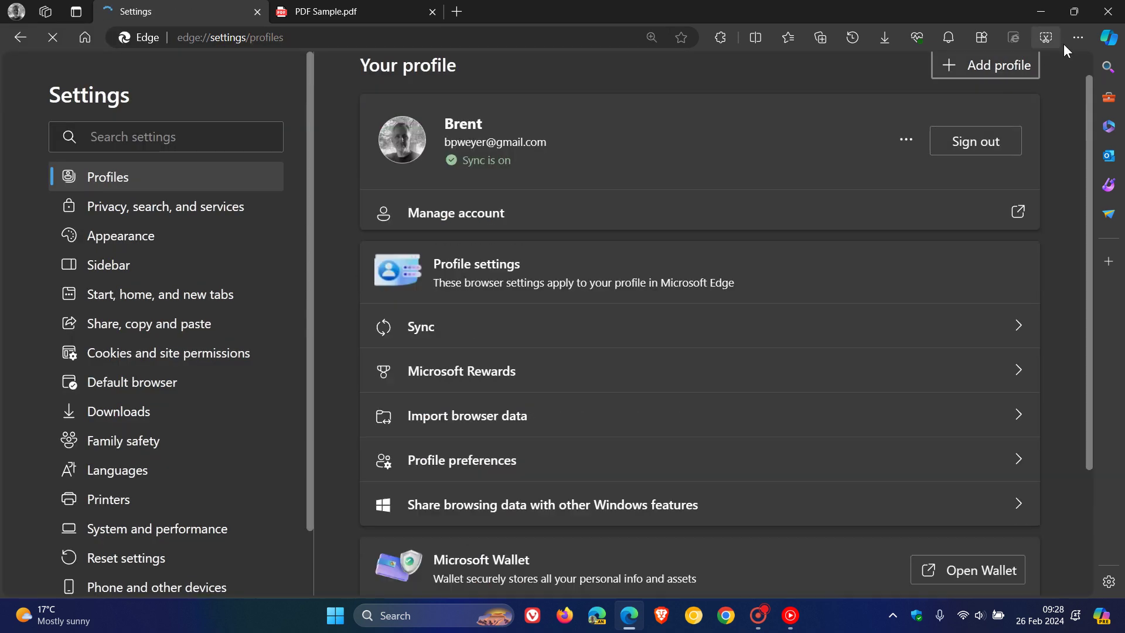
{"action": "left_click", "coordinate": [133, 271]}
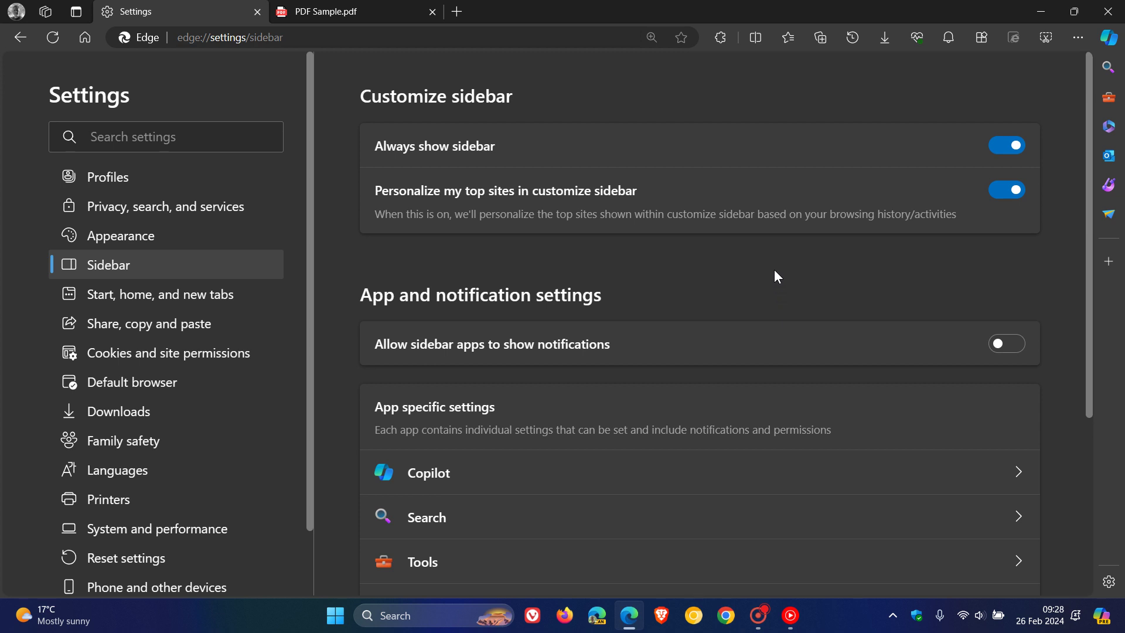
{"action": "scroll", "coordinate": [775, 271], "scroll_direction": "down", "scroll_amount": 1}
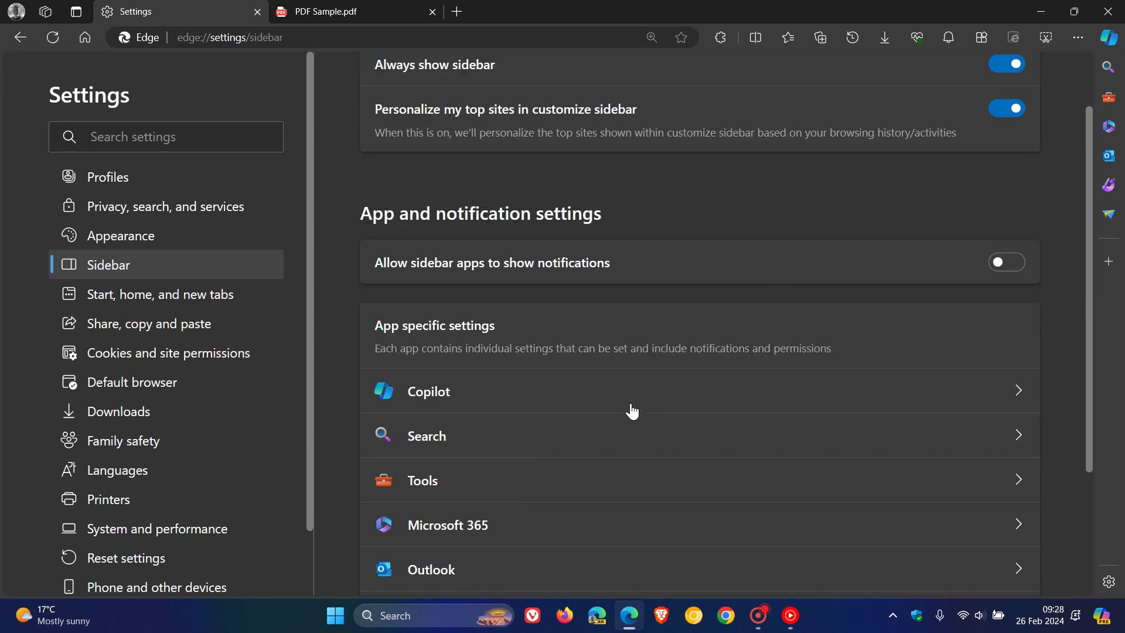
{"action": "scroll", "coordinate": [645, 405], "scroll_direction": "up", "scroll_amount": 1}
{"action": "scroll", "coordinate": [629, 460], "scroll_direction": "down", "scroll_amount": 2}
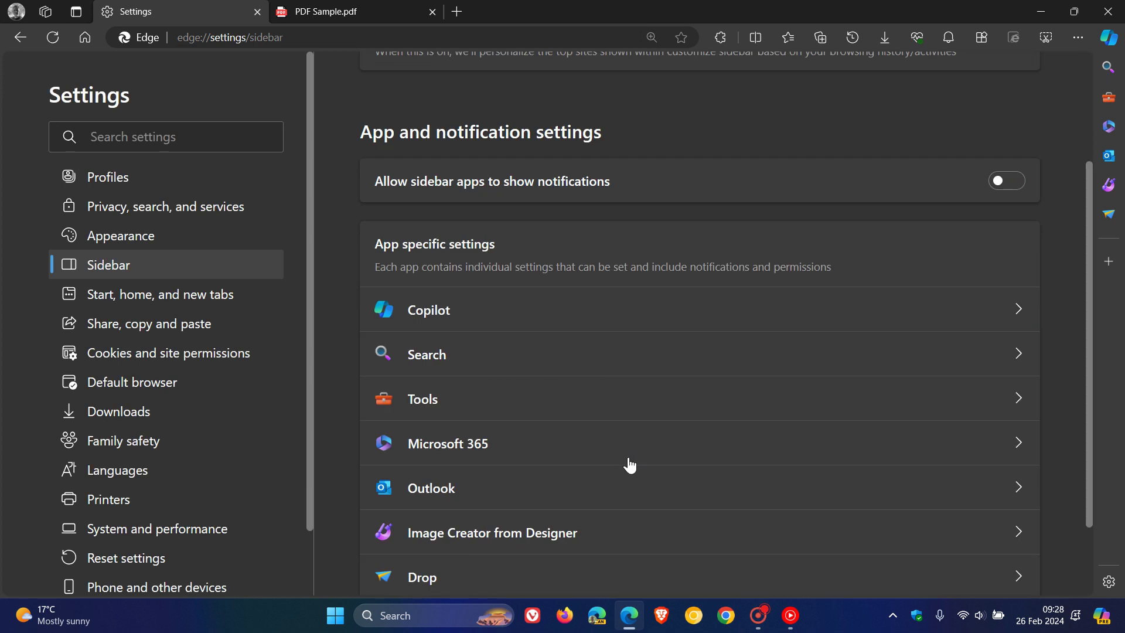
Switch off Show Copilot in its sidebar settings, restart Edge, then hide and reshow the sidebar
{"action": "left_click", "coordinate": [631, 323]}
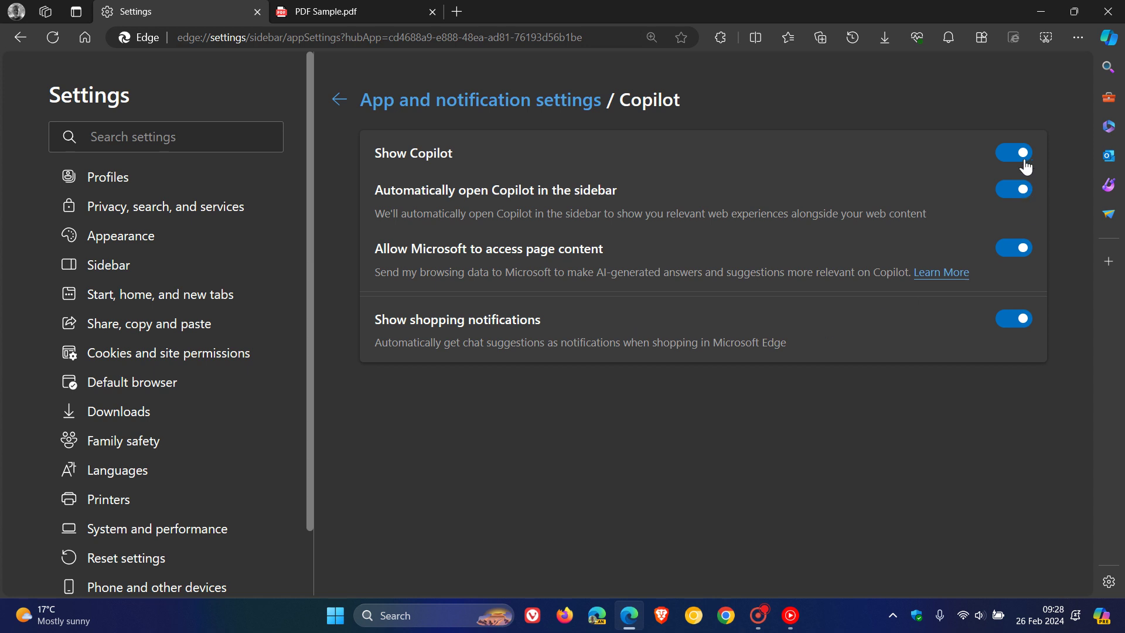
{"action": "left_click", "coordinate": [1006, 153]}
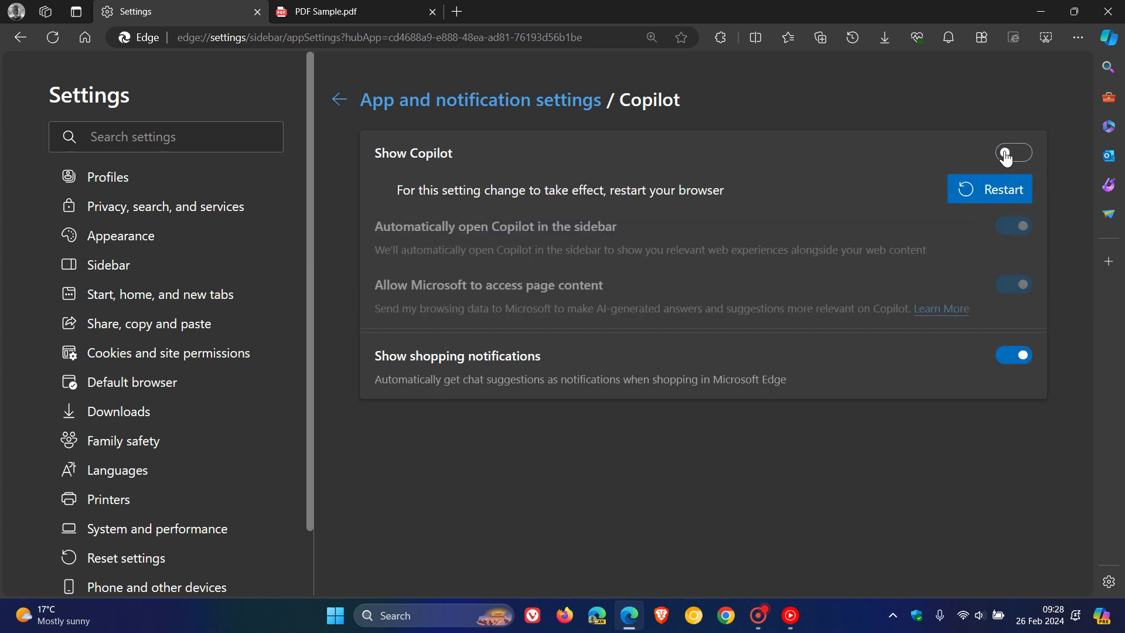
{"action": "left_click", "coordinate": [990, 194]}
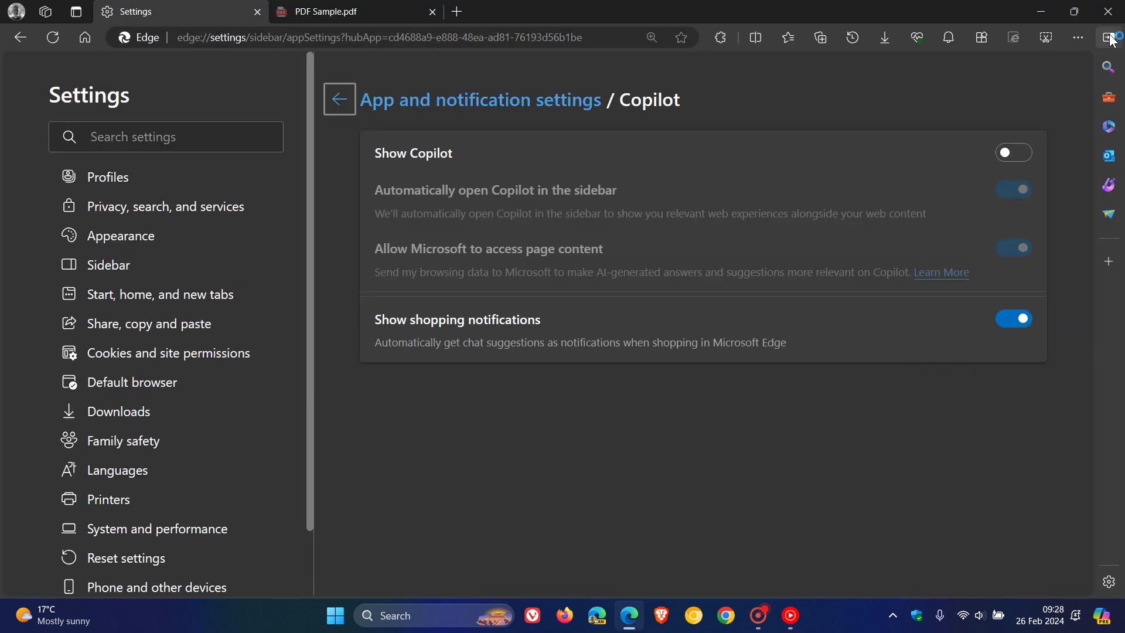
{"action": "left_click", "coordinate": [1110, 39]}
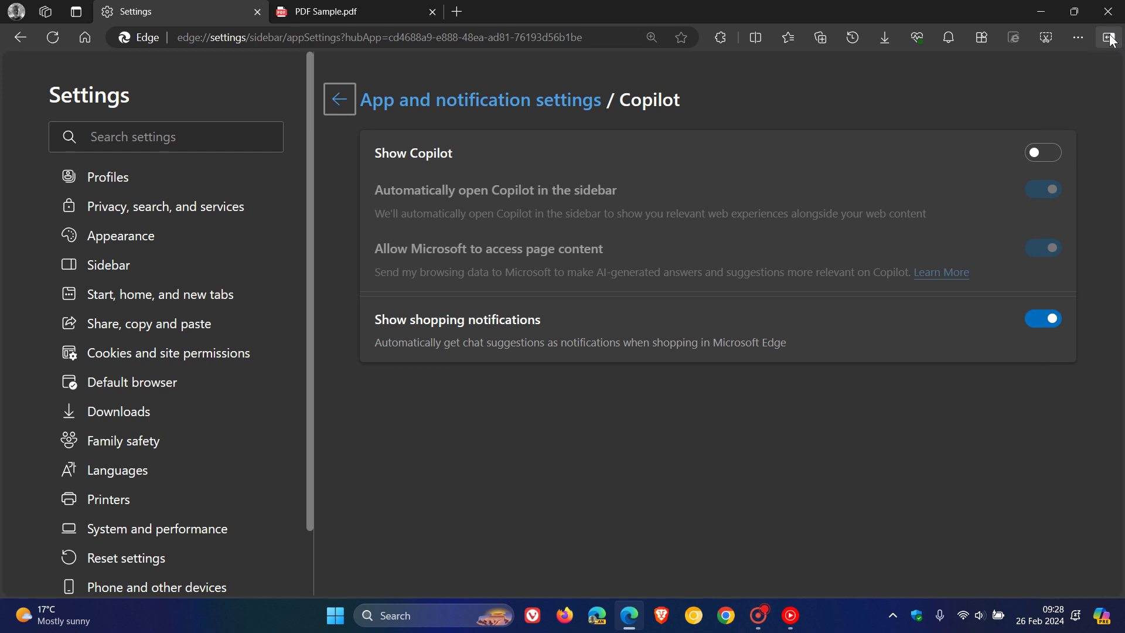
{"action": "left_click", "coordinate": [1110, 38]}
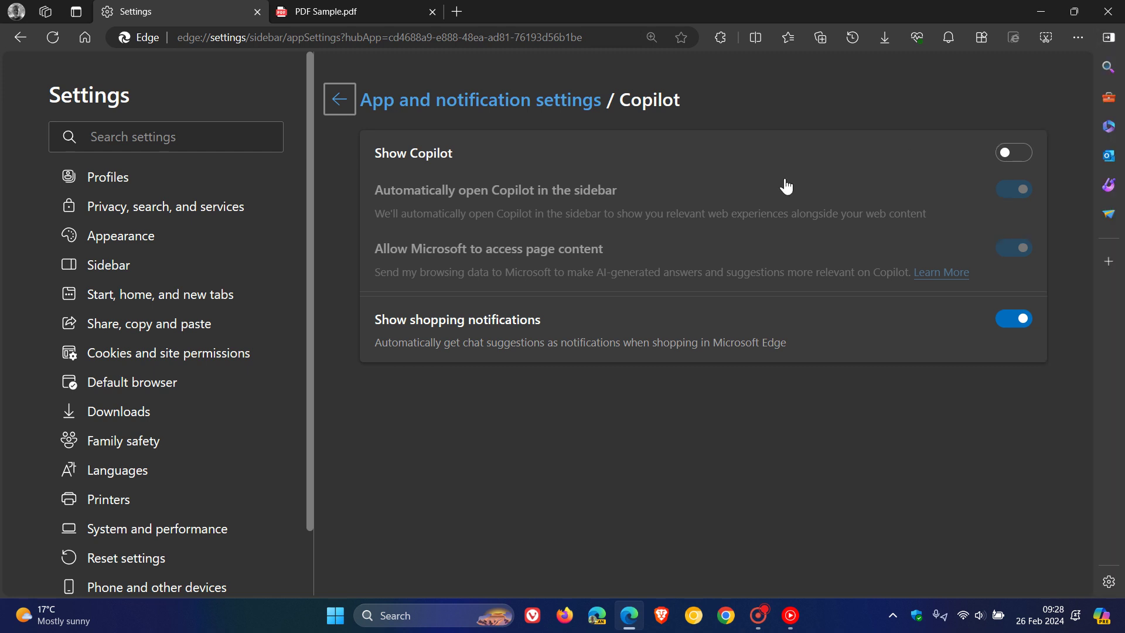
{"action": "left_click", "coordinate": [342, 103]}
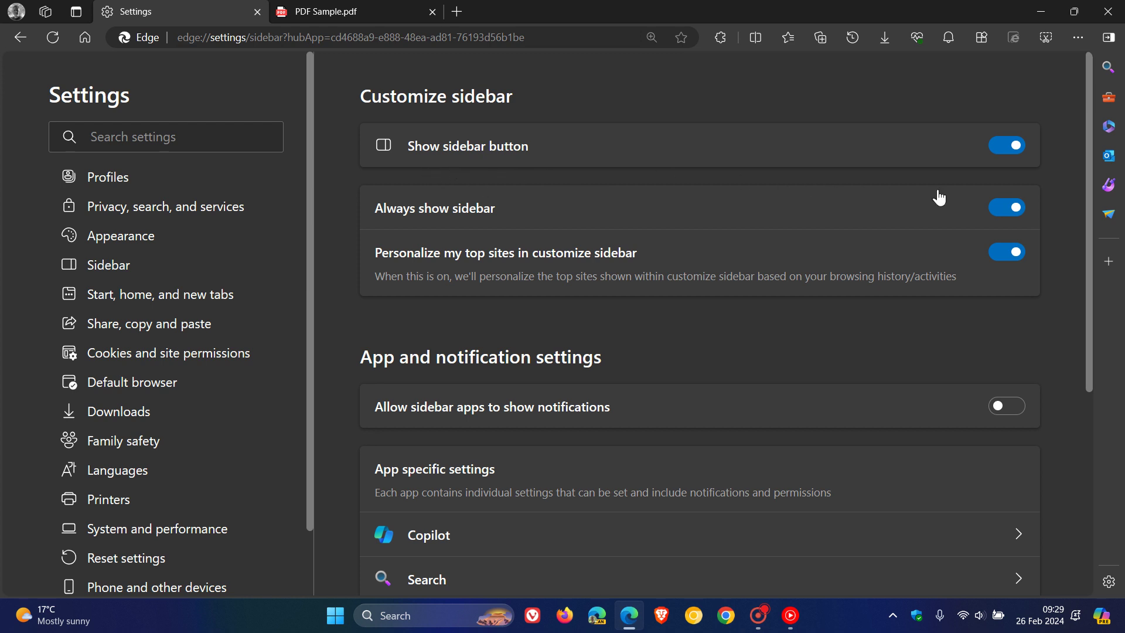
{"action": "left_click", "coordinate": [996, 153]}
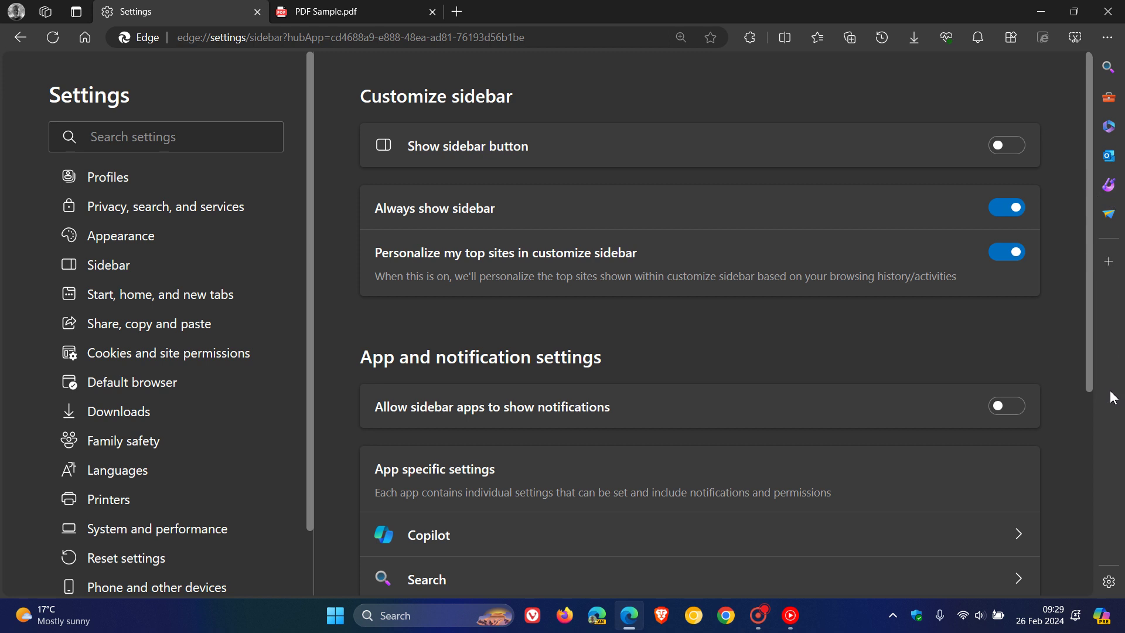
{"action": "left_click", "coordinate": [1014, 149]}
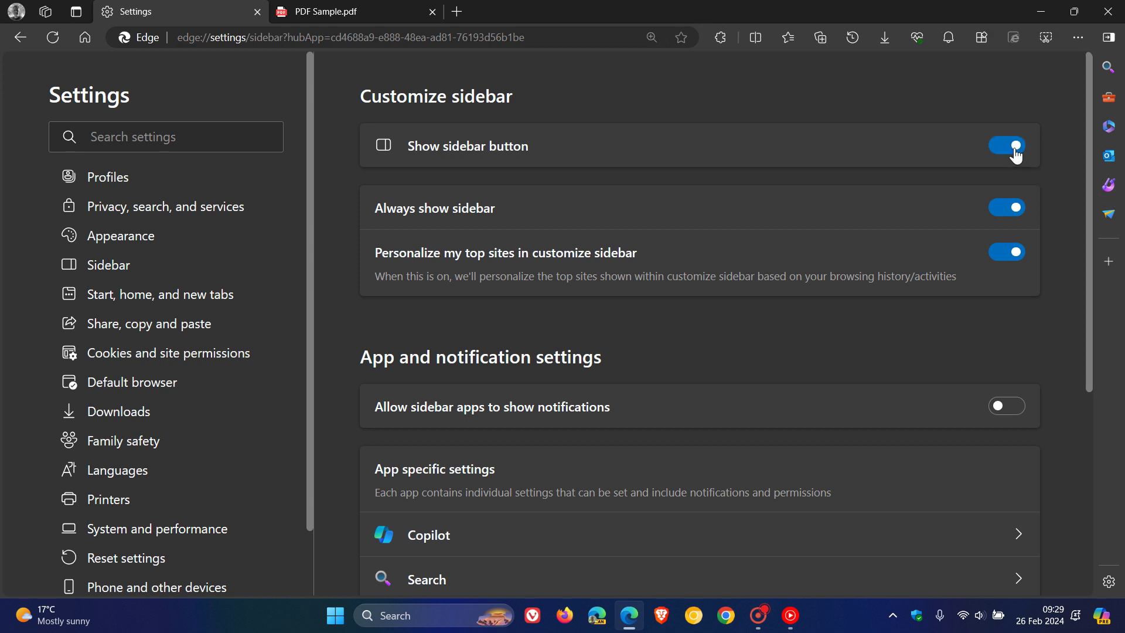
{"action": "left_click", "coordinate": [1109, 42]}
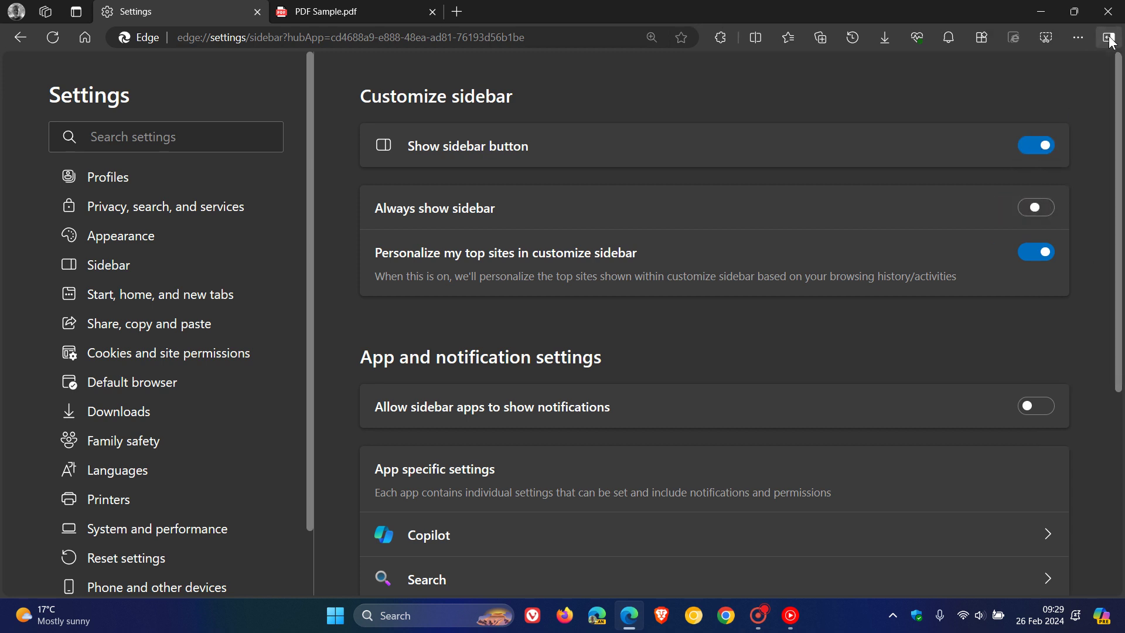
{"action": "left_click", "coordinate": [1112, 39]}
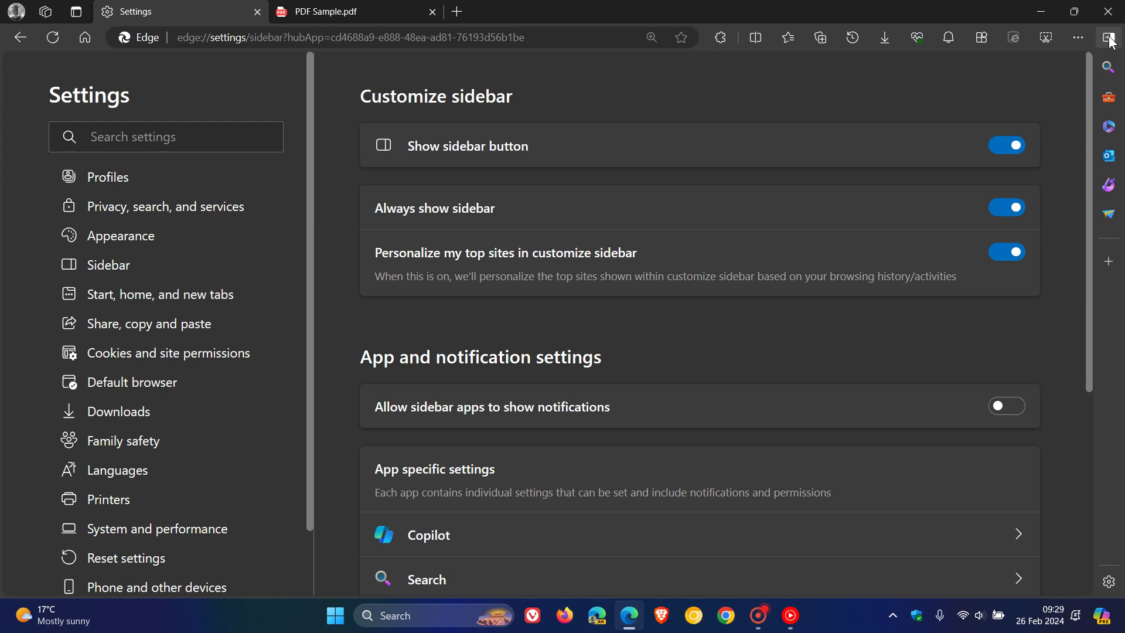
{"action": "left_click", "coordinate": [999, 153]}
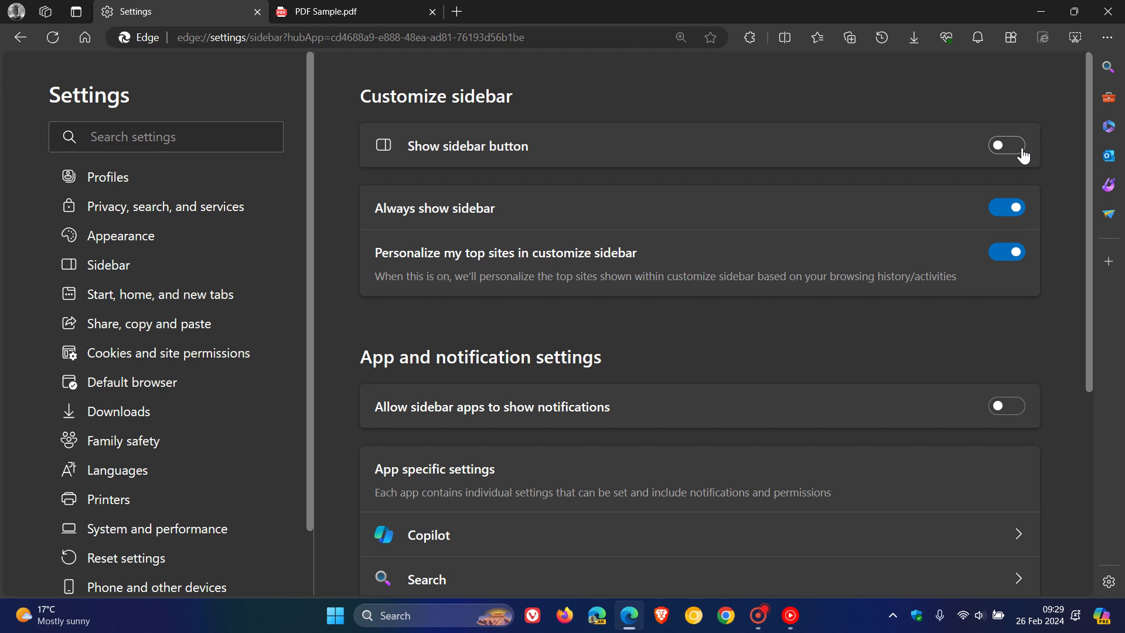
{"action": "left_click", "coordinate": [1023, 153]}
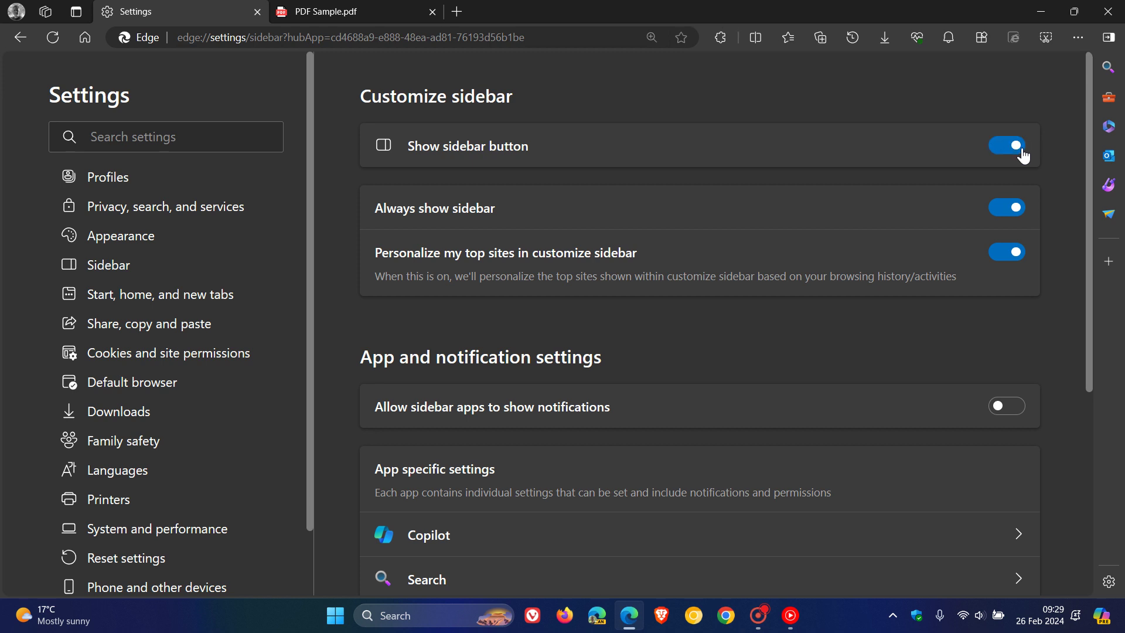
In Copilot settings, toggle Show Copilot on then back off, restarting Edge each time
{"action": "left_click", "coordinate": [641, 532]}
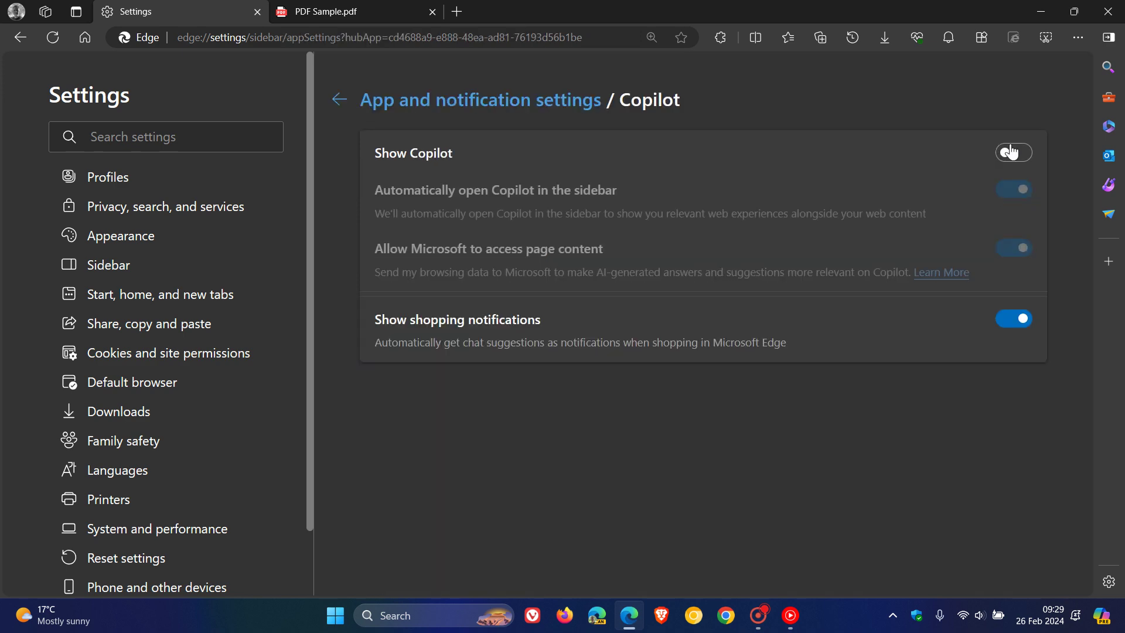
{"action": "left_click", "coordinate": [1031, 153]}
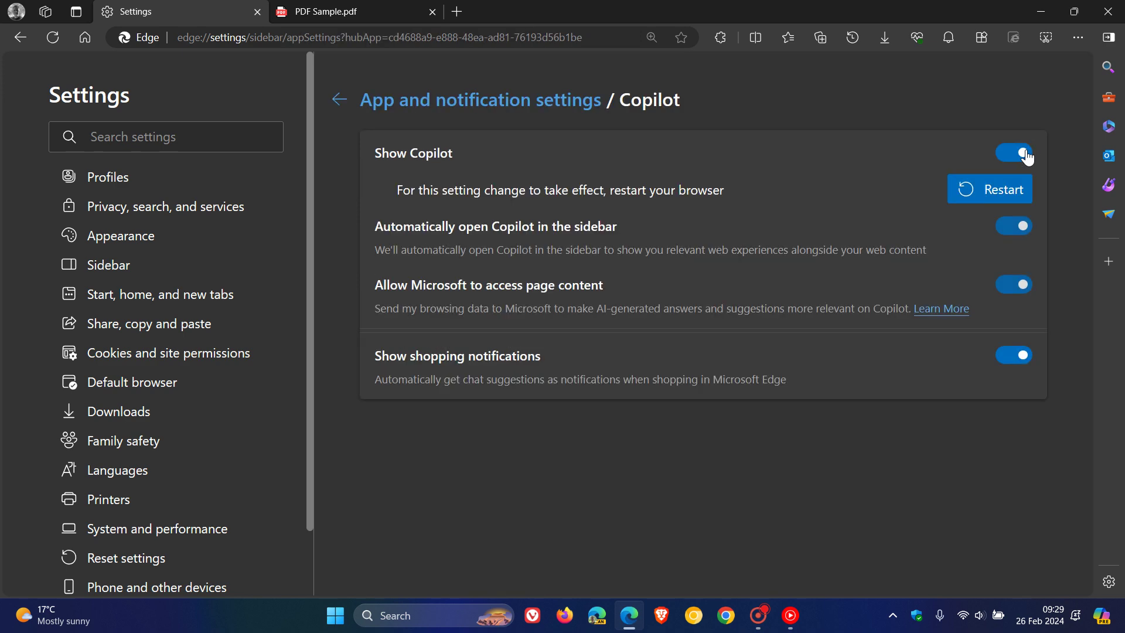
{"action": "left_click", "coordinate": [991, 192]}
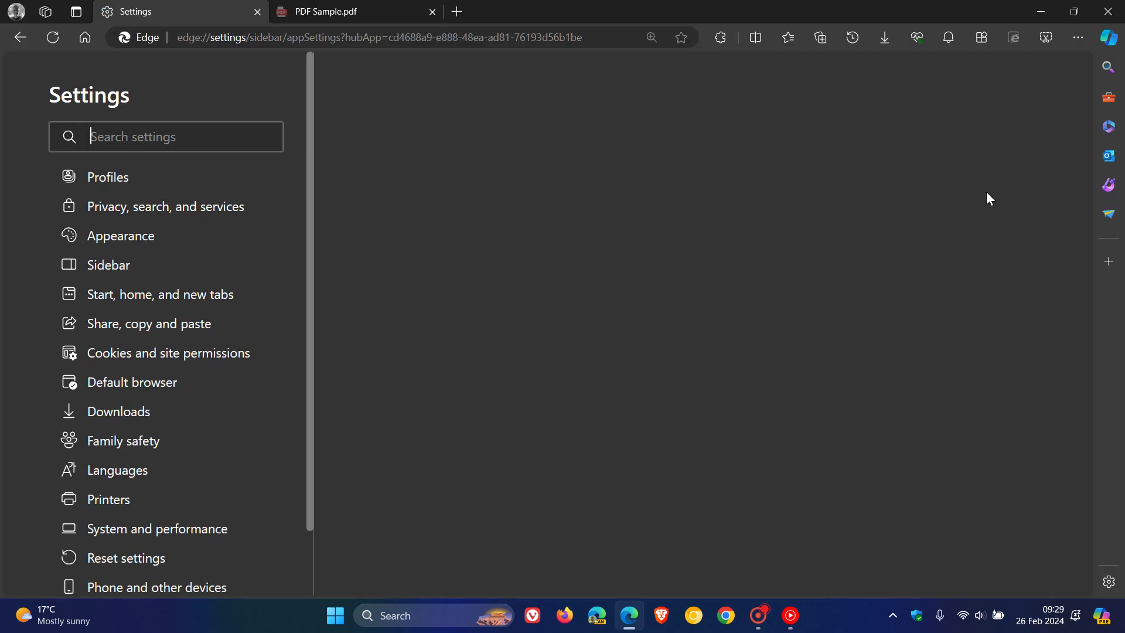
{"action": "left_click", "coordinate": [1006, 153]}
{"action": "left_click", "coordinate": [1004, 156]}
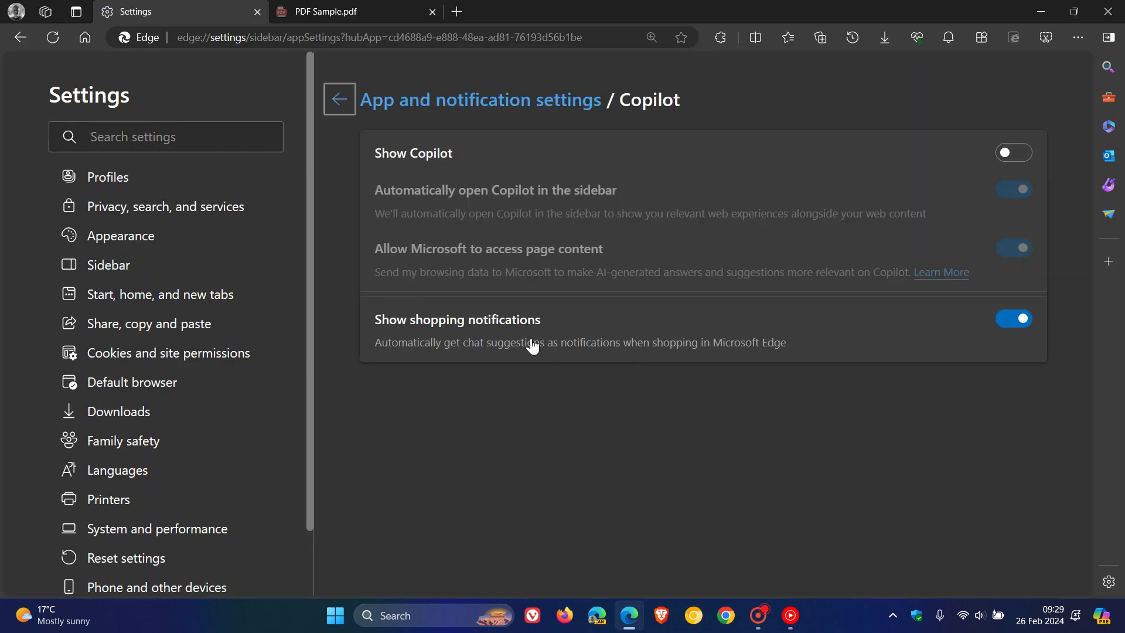
Back in Sidebar settings, toggle Show sidebar button off and on, then go Home
{"action": "left_click", "coordinate": [334, 99]}
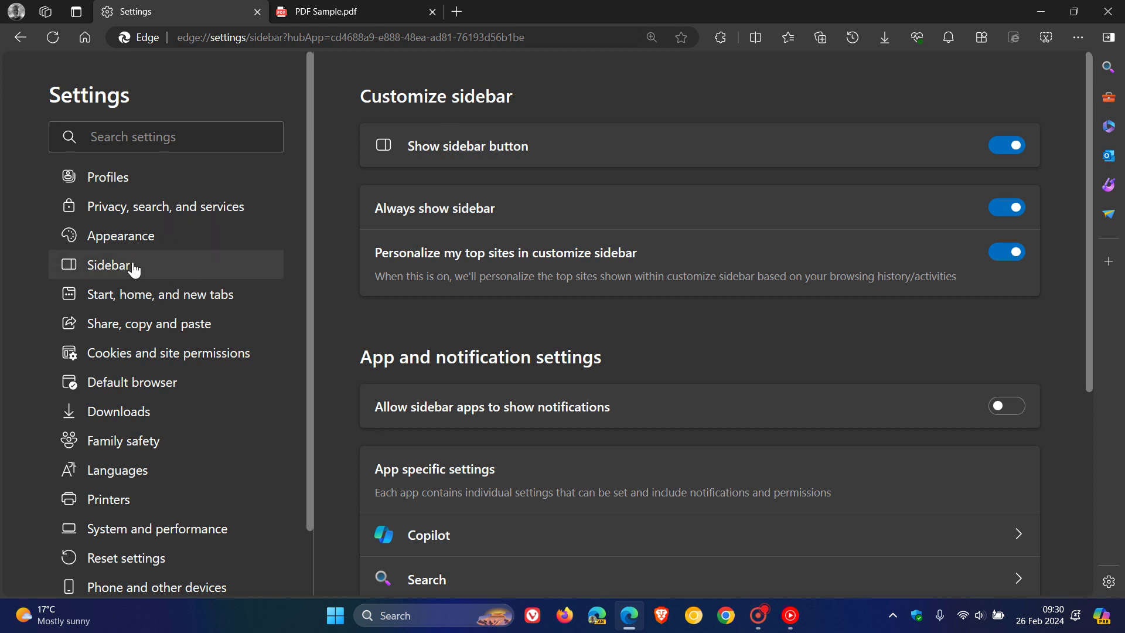
{"action": "left_click", "coordinate": [989, 150]}
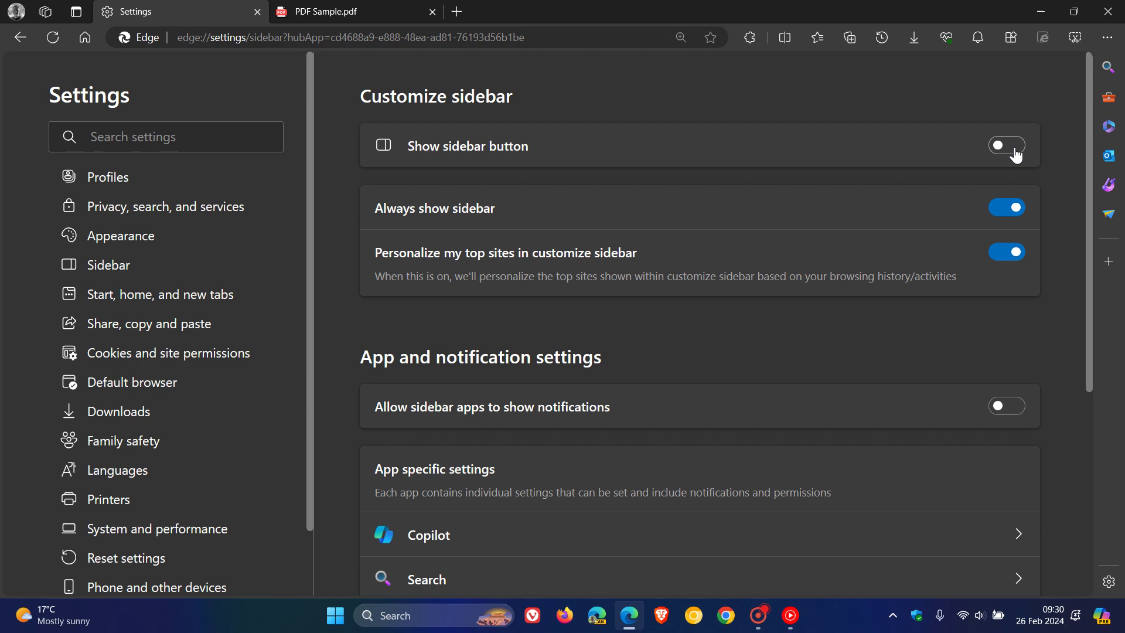
{"action": "left_click", "coordinate": [1014, 150]}
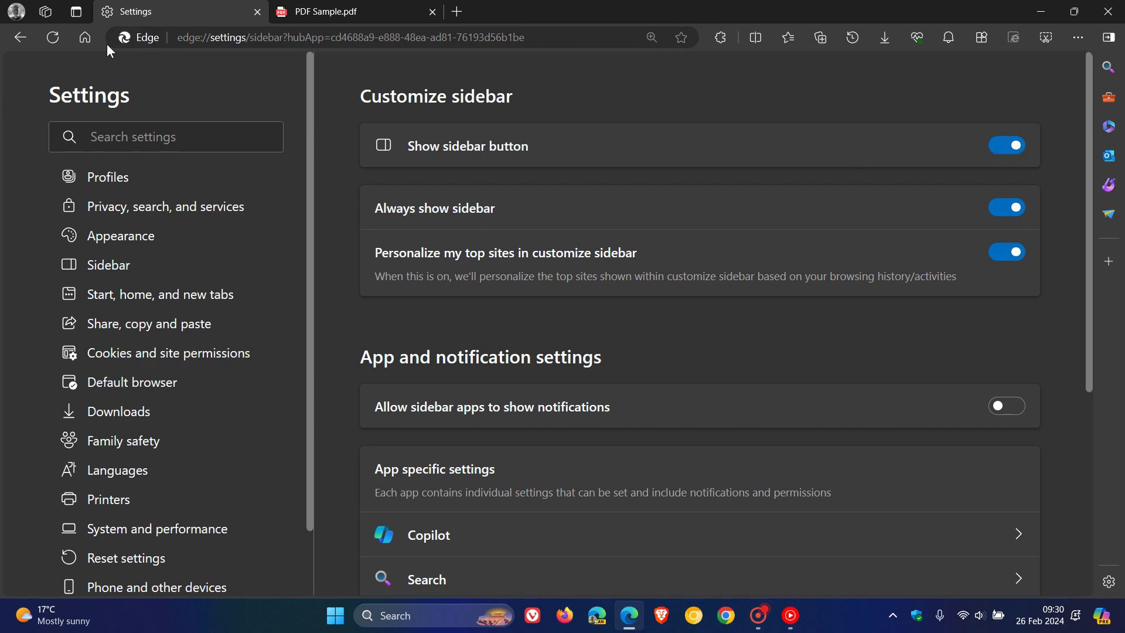
{"action": "left_click", "coordinate": [85, 37]}
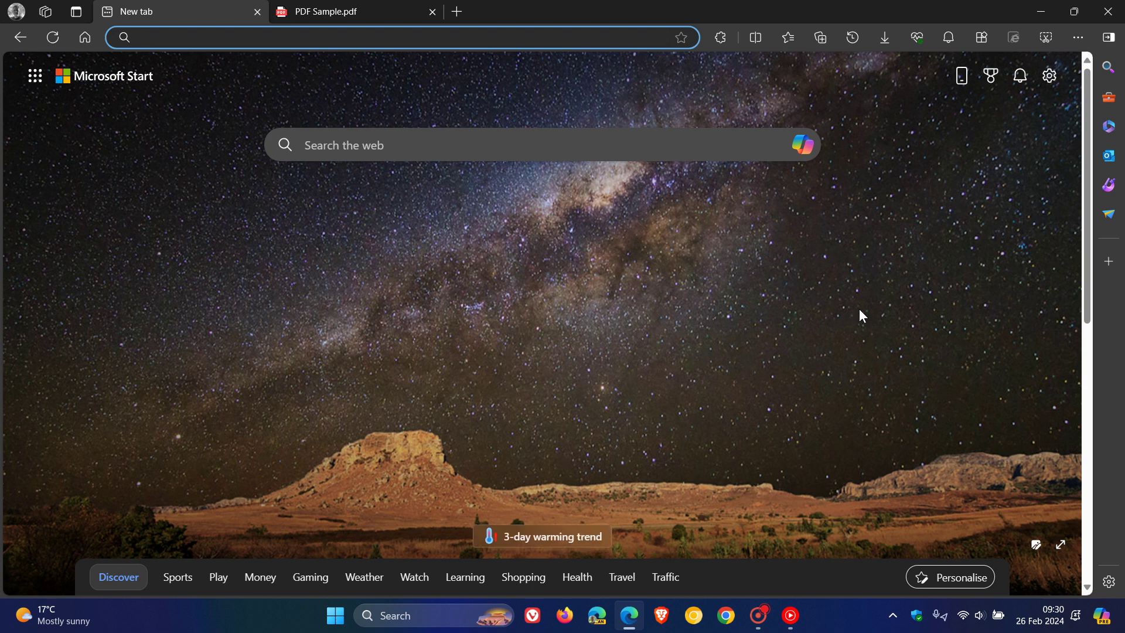
{"action": "left_click", "coordinate": [368, 12]}
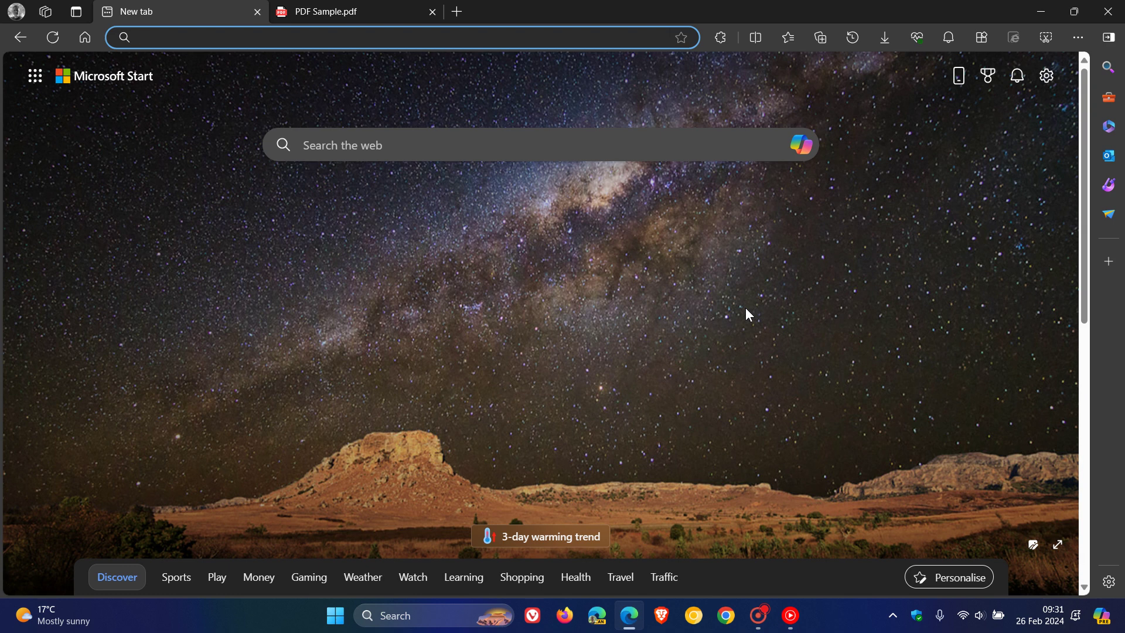
Open Privacy, search, and services settings and scroll down to the Services section
{"action": "left_click", "coordinate": [19, 39]}
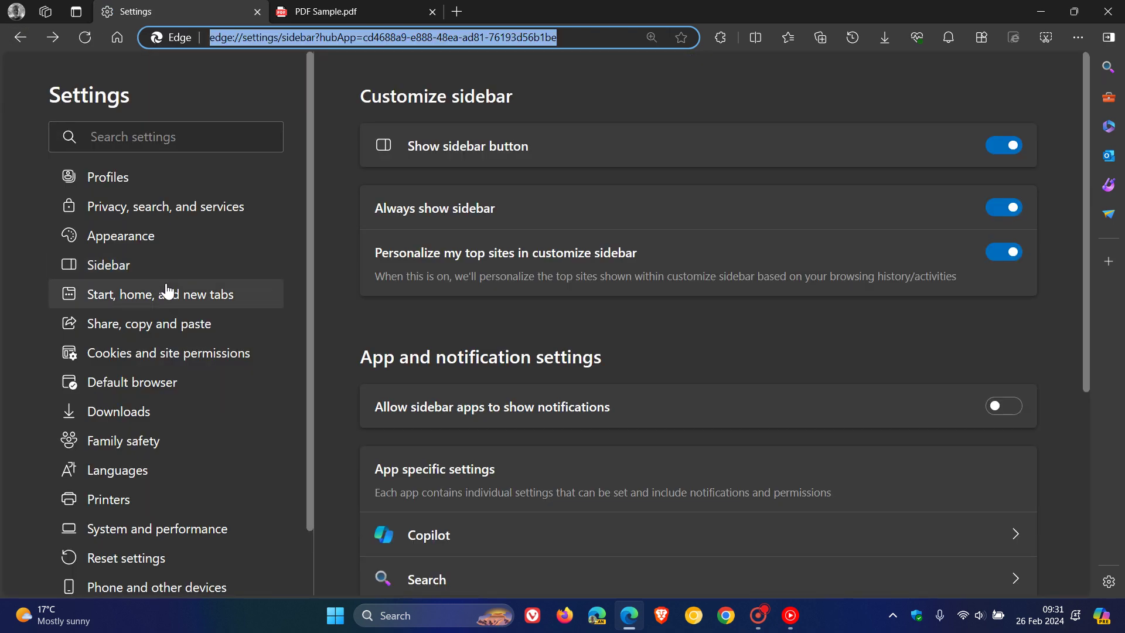
{"action": "left_click", "coordinate": [236, 207]}
{"action": "scroll", "coordinate": [850, 208], "scroll_direction": "down", "scroll_amount": 10}
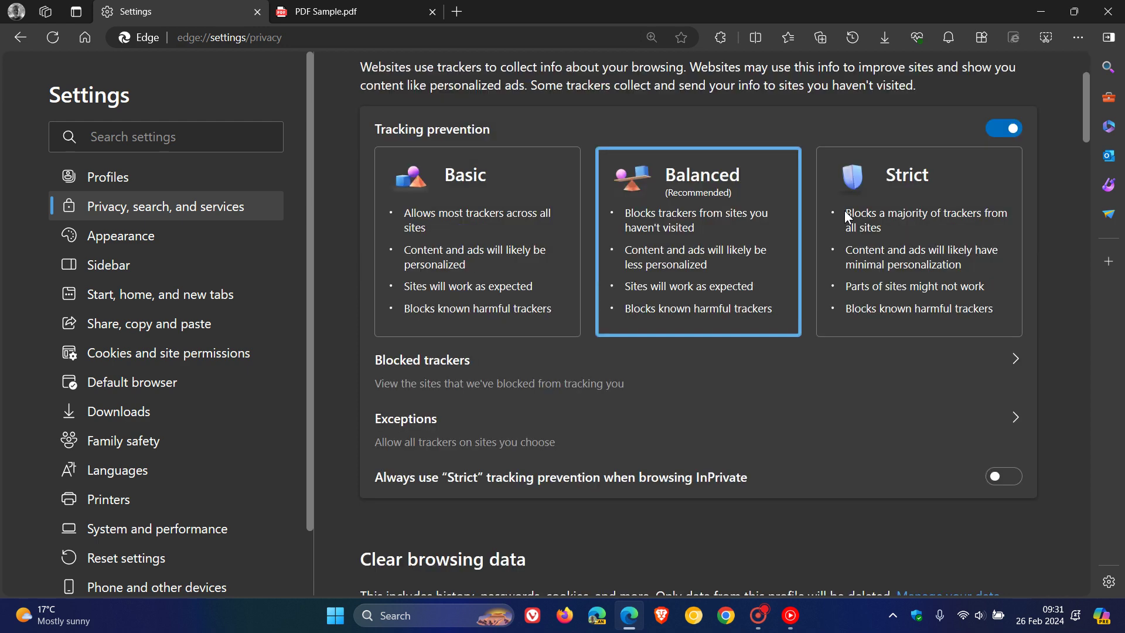
{"action": "scroll", "coordinate": [847, 218], "scroll_direction": "down", "scroll_amount": 8}
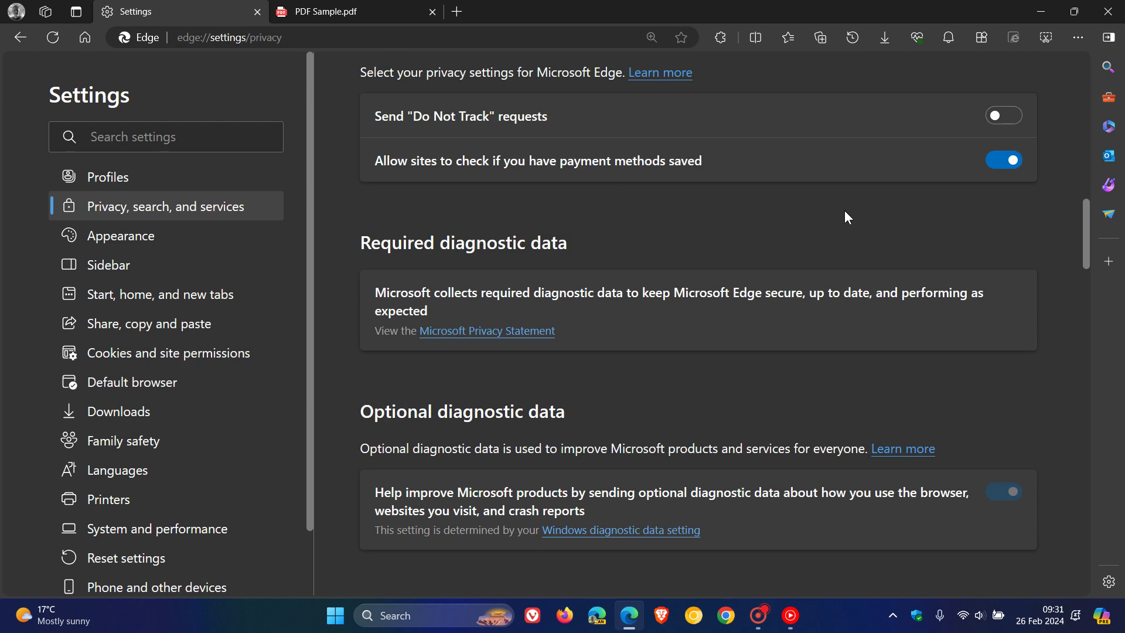
{"action": "scroll", "coordinate": [845, 211], "scroll_direction": "down", "scroll_amount": 10}
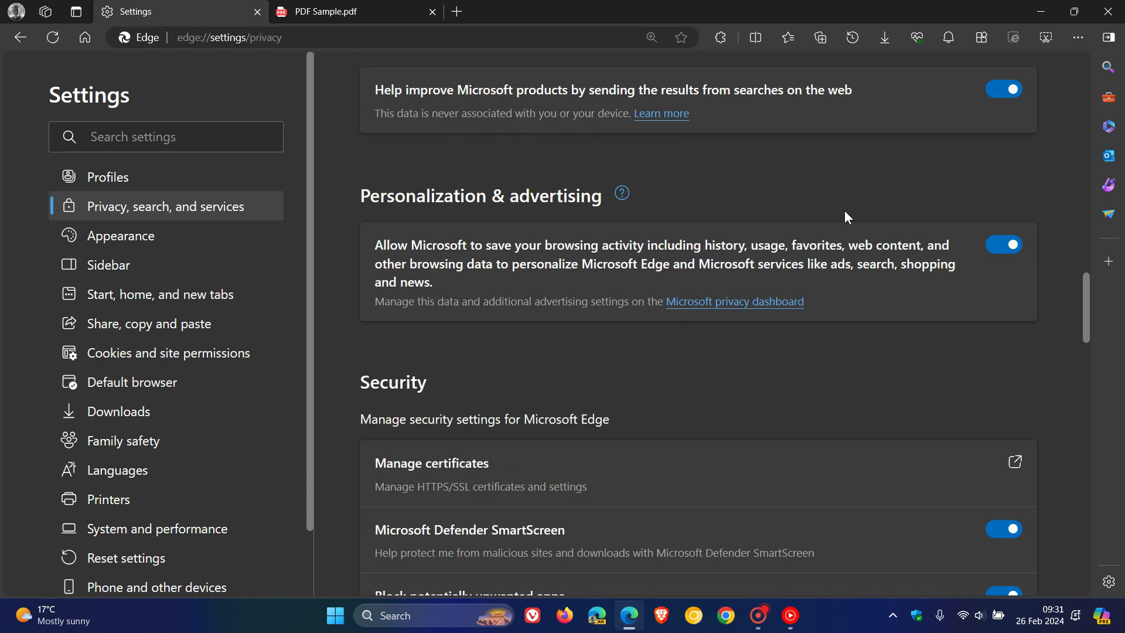
{"action": "scroll", "coordinate": [845, 217], "scroll_direction": "down", "scroll_amount": 4}
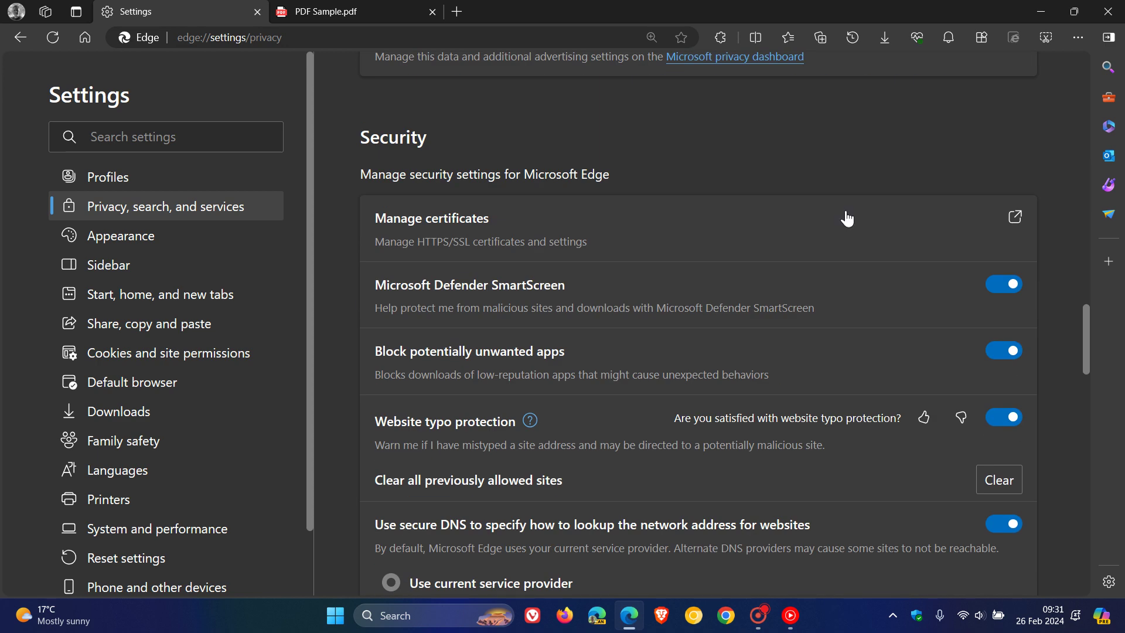
{"action": "scroll", "coordinate": [847, 218], "scroll_direction": "down", "scroll_amount": 7}
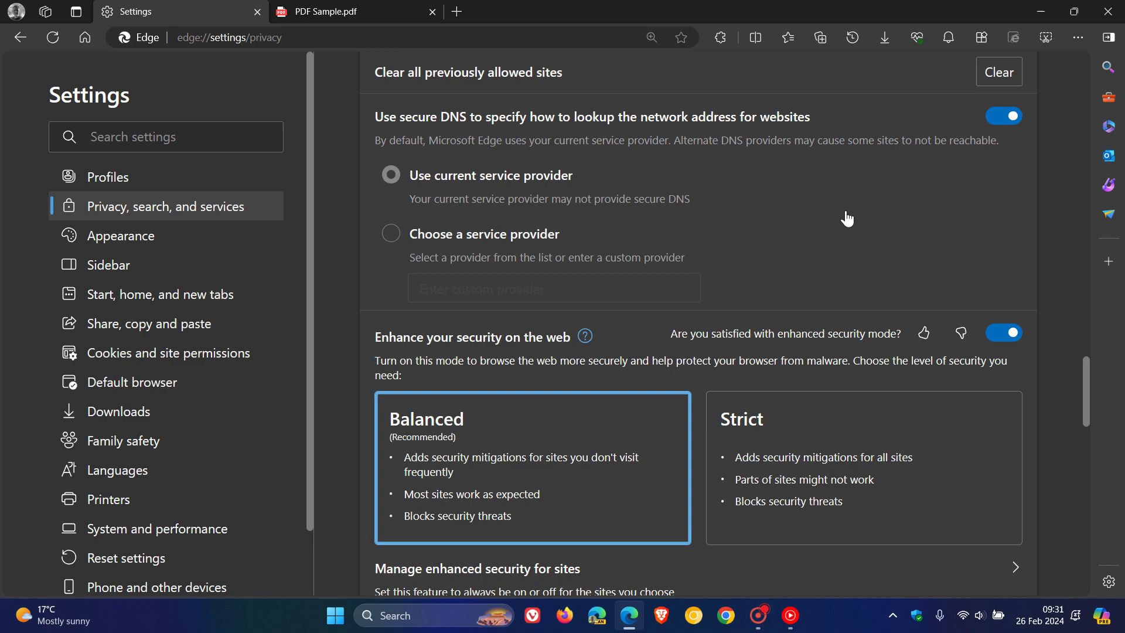
{"action": "scroll", "coordinate": [847, 219], "scroll_direction": "down", "scroll_amount": 10}
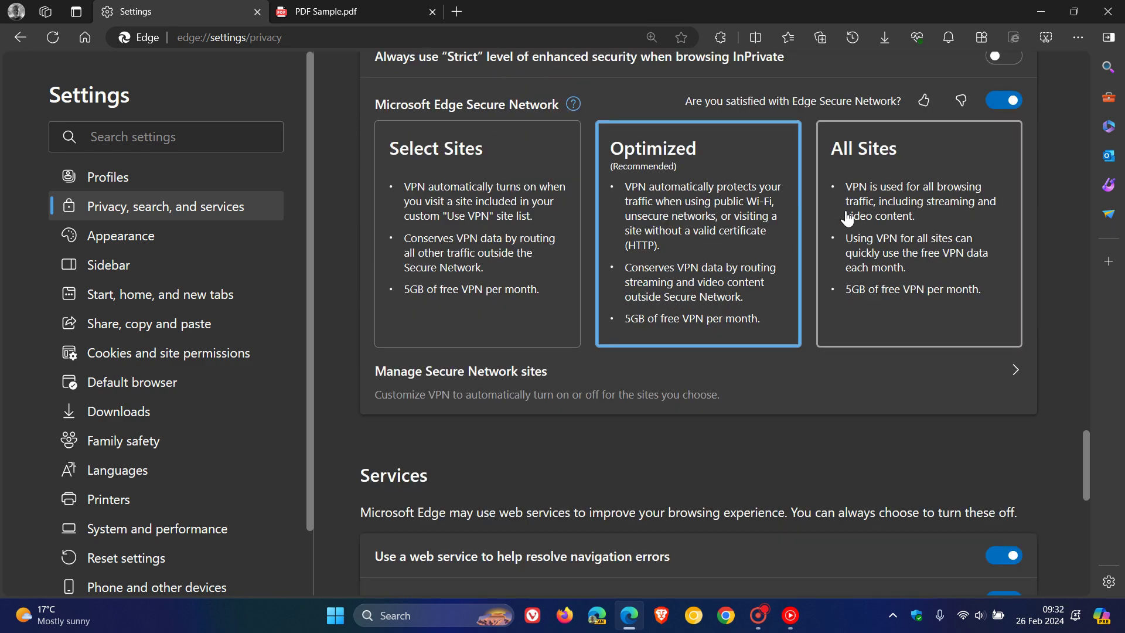
{"action": "scroll", "coordinate": [846, 218], "scroll_direction": "down", "scroll_amount": 7}
{"action": "scroll", "coordinate": [847, 219], "scroll_direction": "down", "scroll_amount": 4}
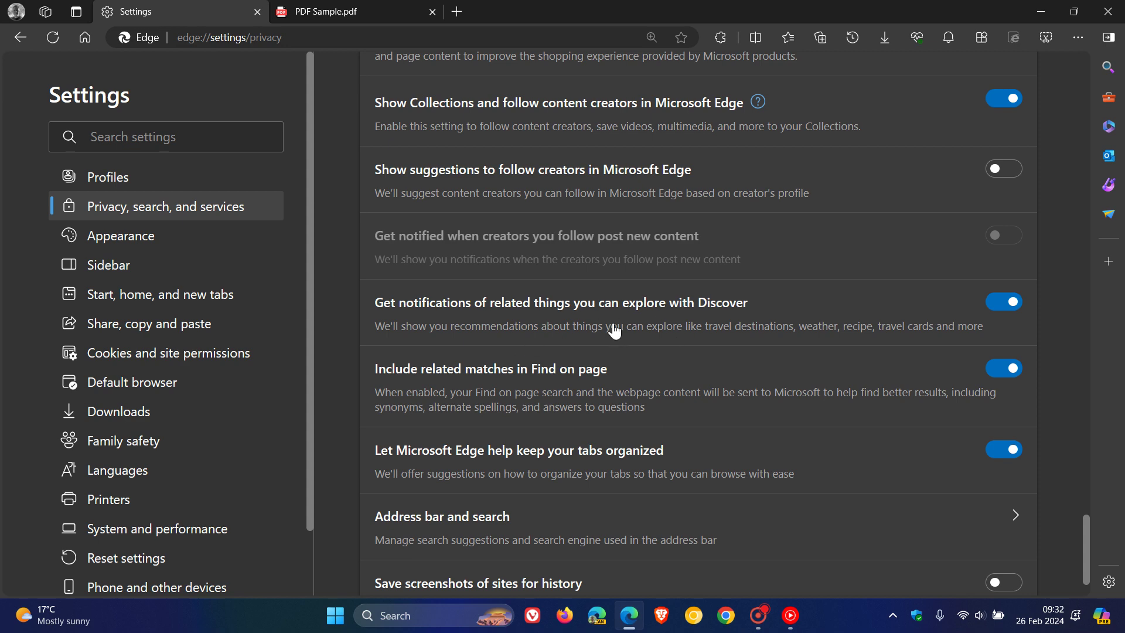
{"action": "scroll", "coordinate": [683, 334], "scroll_direction": "up", "scroll_amount": 5}
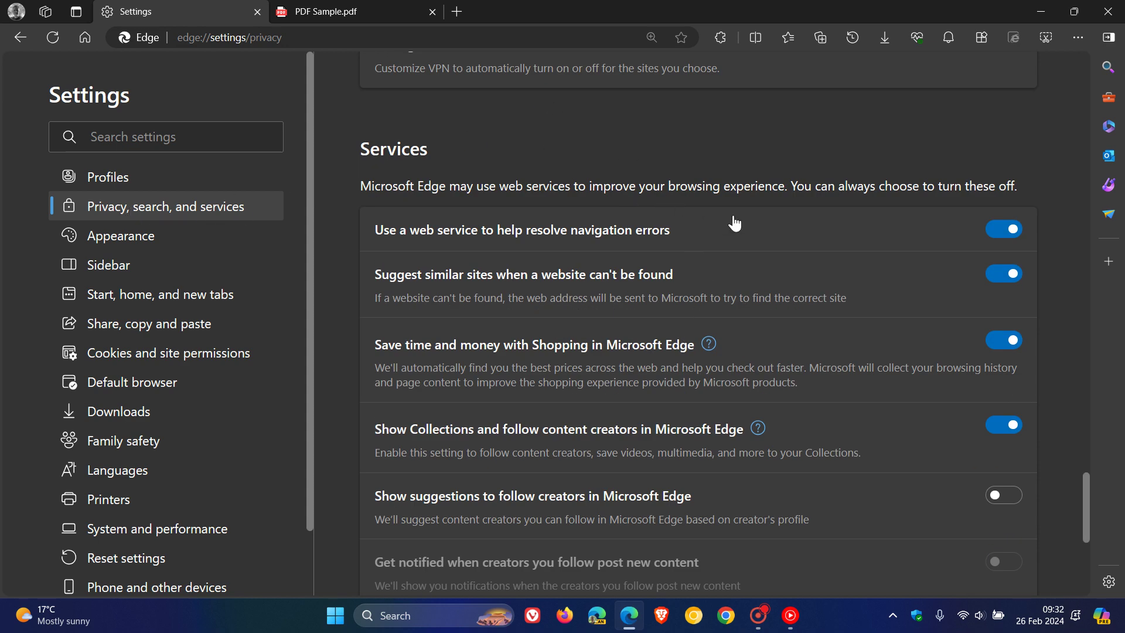
{"action": "scroll", "coordinate": [768, 234], "scroll_direction": "down", "scroll_amount": 4}
{"action": "scroll", "coordinate": [769, 232], "scroll_direction": "down", "scroll_amount": 1}
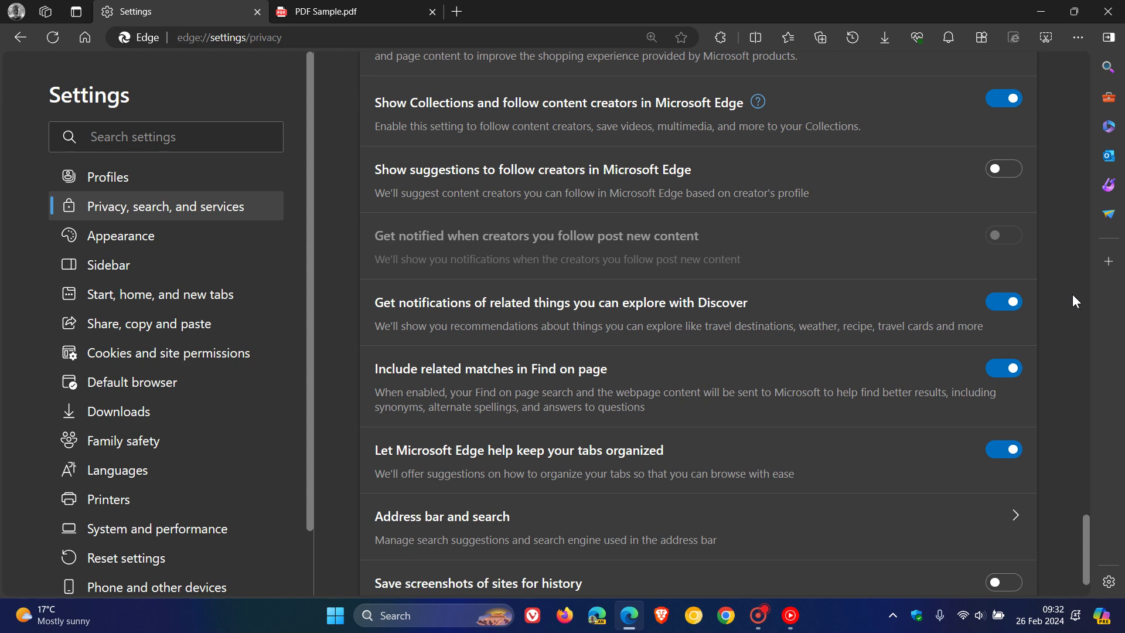
Return to the Microsoft Start page and launch Screenshot from the Settings and more menu
{"action": "left_click", "coordinate": [85, 31]}
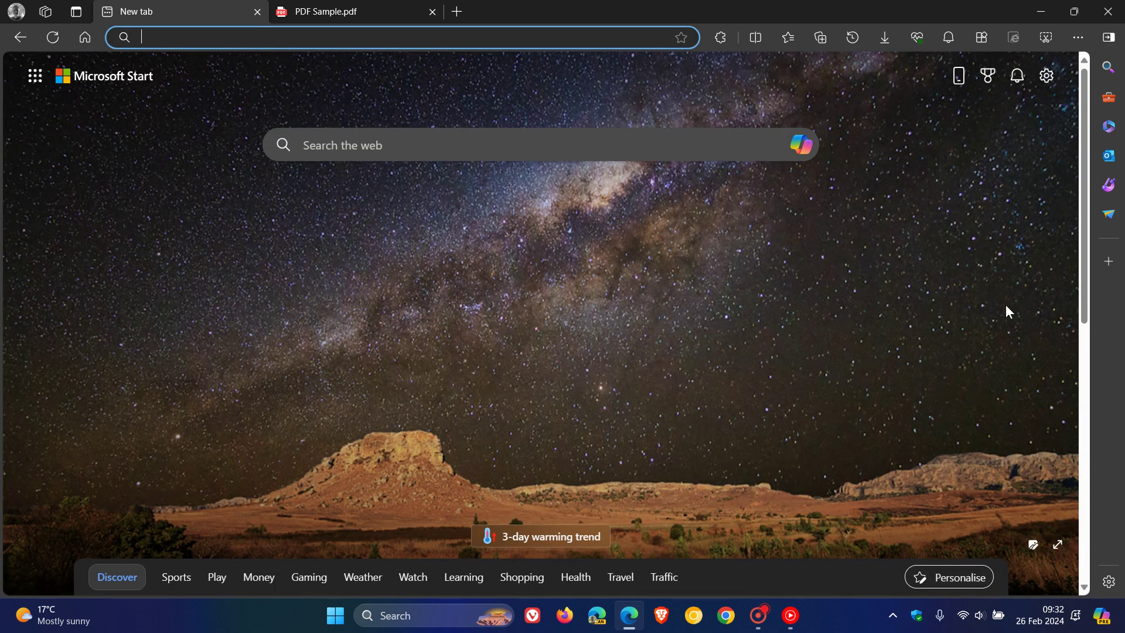
{"action": "left_click", "coordinate": [1045, 37]}
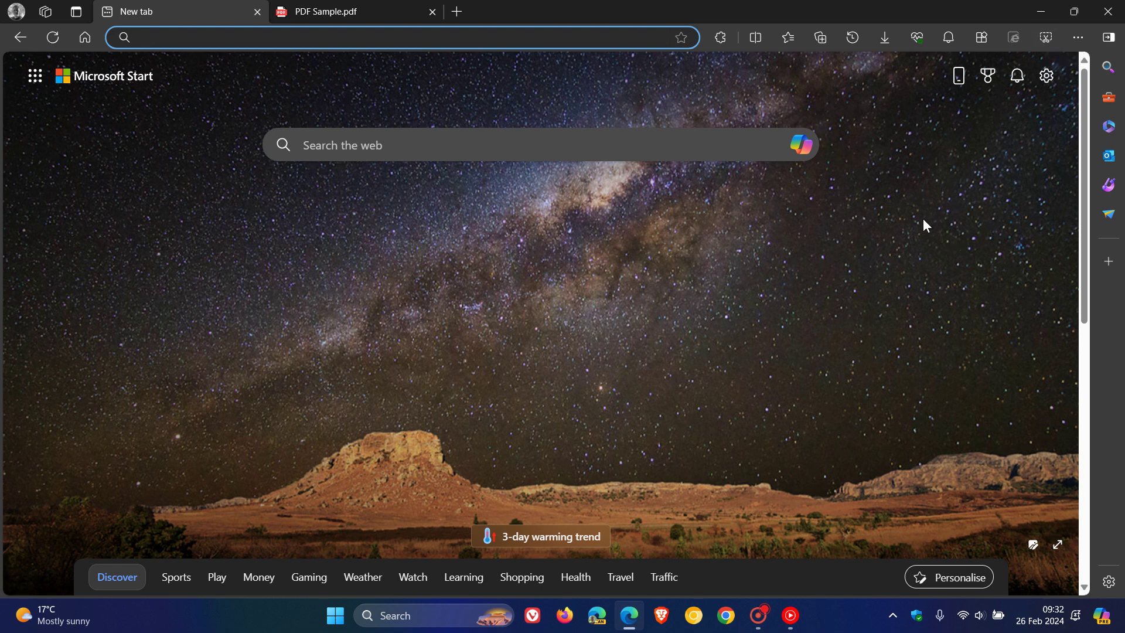
{"action": "left_click", "coordinate": [1077, 39]}
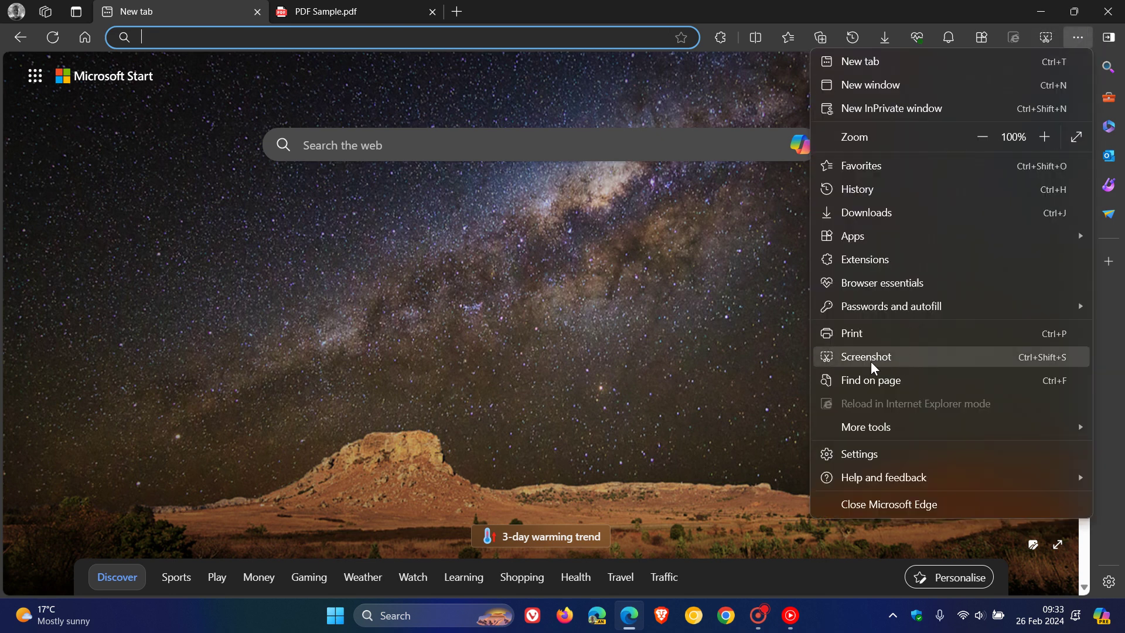
{"action": "left_click", "coordinate": [907, 359]}
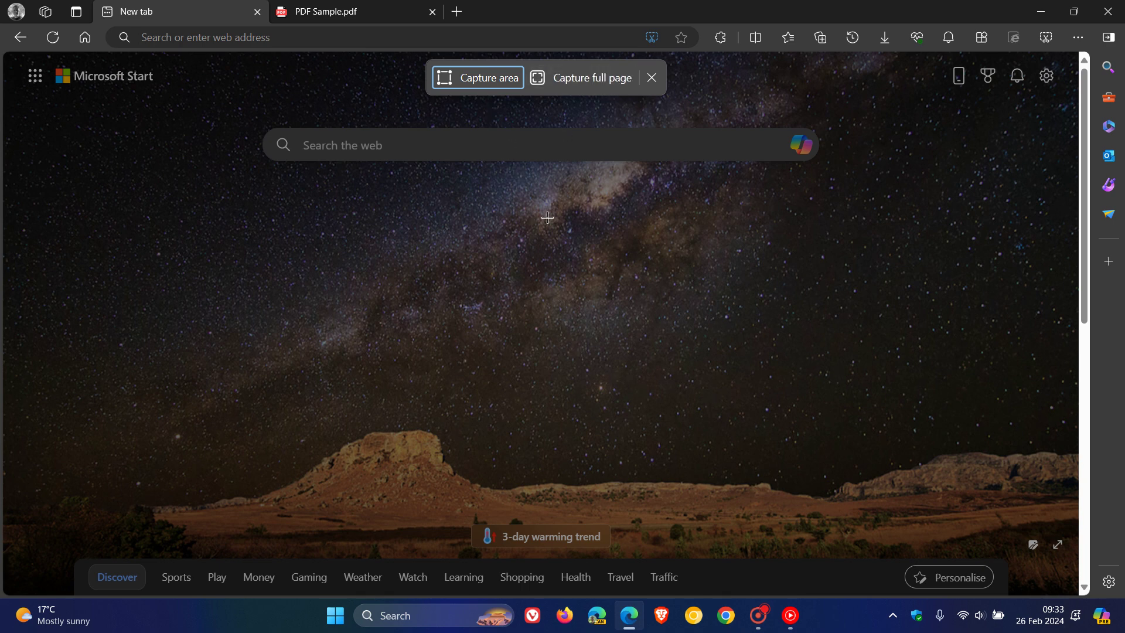
Capture an area of the Milky Way, scribble on it in red, then close and discard it
{"action": "left_click", "coordinate": [368, 255]}
{"action": "left_click_drag", "start_coordinate": [370, 231], "coordinate": [657, 404]}
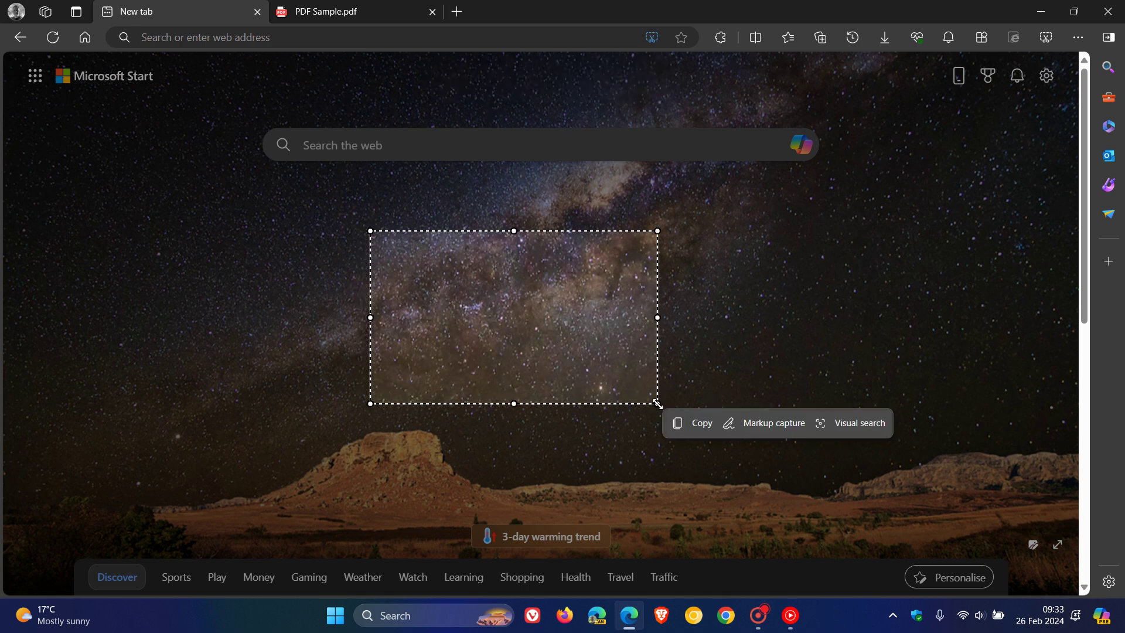
{"action": "left_click", "coordinate": [754, 421]}
{"action": "mouse_move", "coordinate": [458, 277]}
{"action": "left_mouse_down"}
{"action": "mouse_move", "coordinate": [532, 265]}
{"action": "mouse_move", "coordinate": [634, 304]}
{"action": "mouse_move", "coordinate": [415, 316]}
{"action": "left_mouse_up"}
{"action": "left_click_drag", "start_coordinate": [570, 324], "coordinate": [603, 322]}
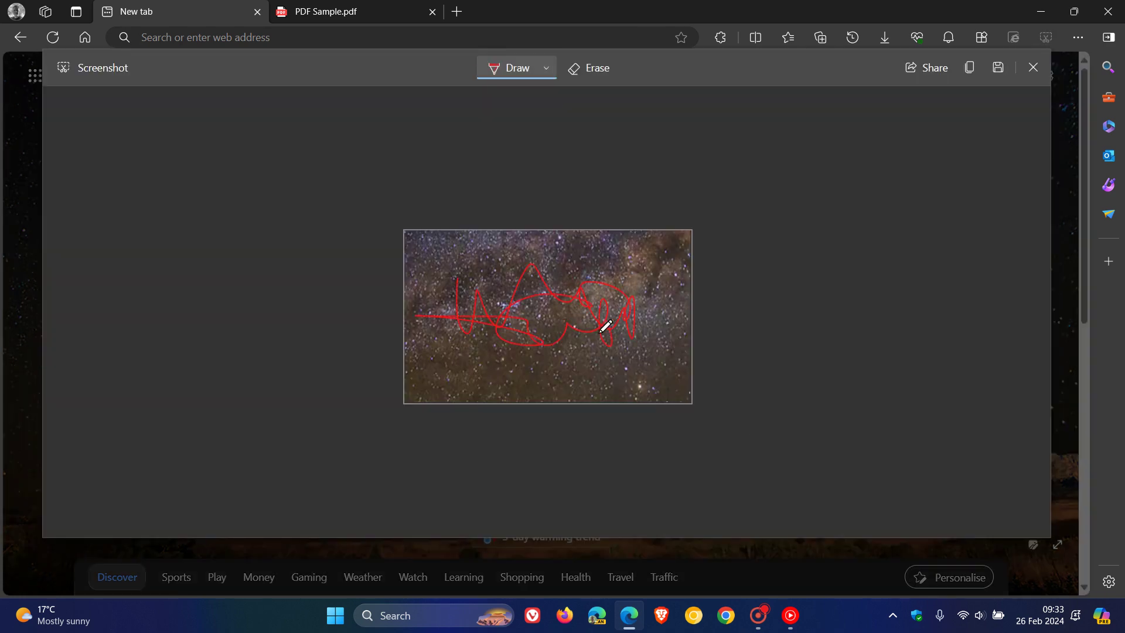
{"action": "left_click", "coordinate": [598, 68]}
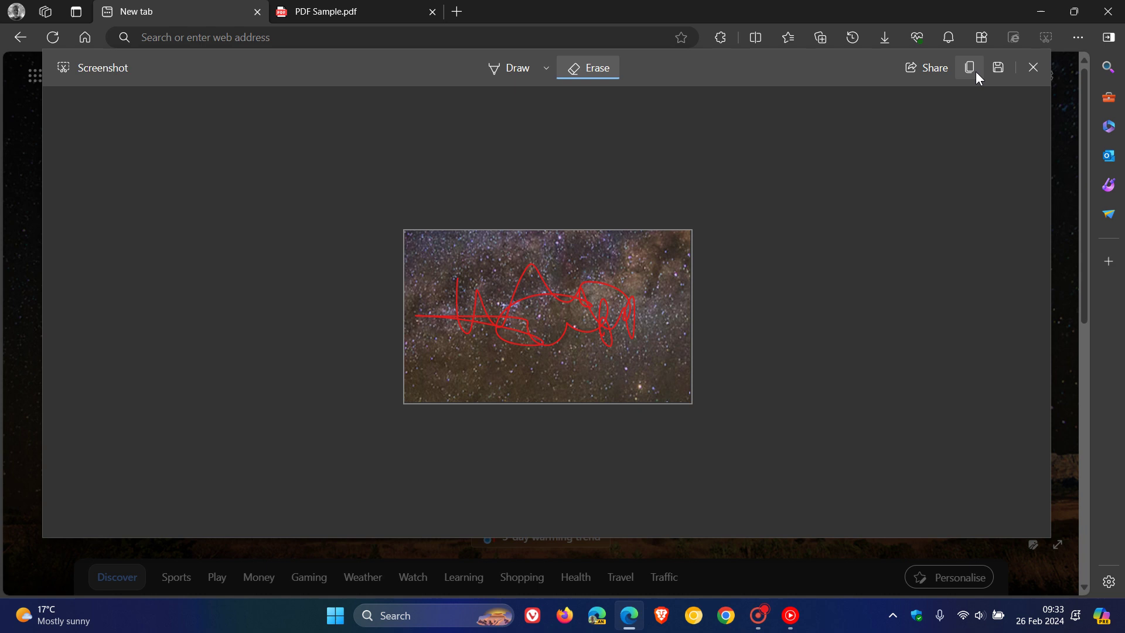
{"action": "left_click", "coordinate": [1032, 68]}
{"action": "left_click", "coordinate": [627, 118]}
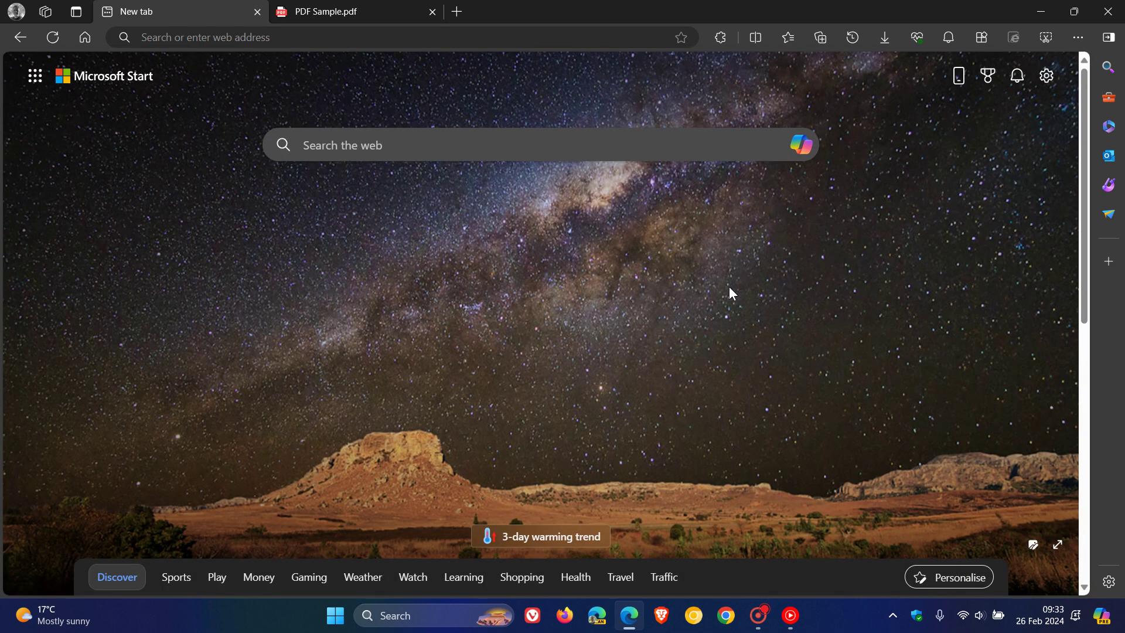